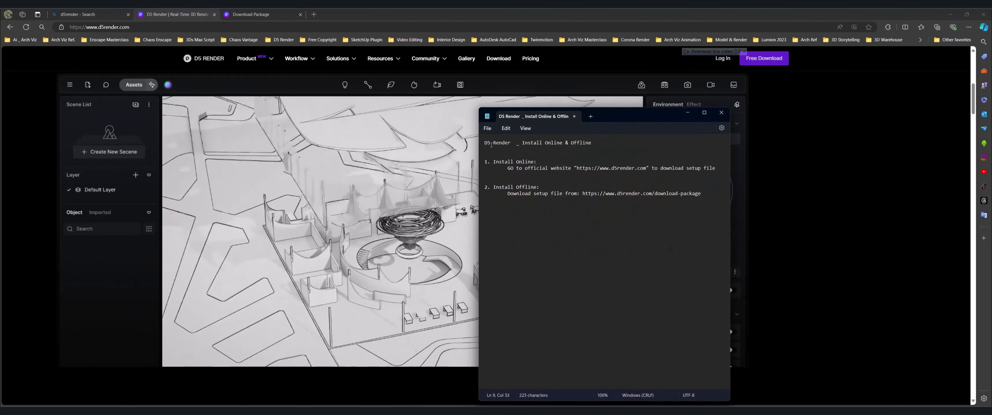
- Highlight the notes' Online/Offline title, the Install Online heading and the official website address
left_click_drag(484, 142, 540, 143)
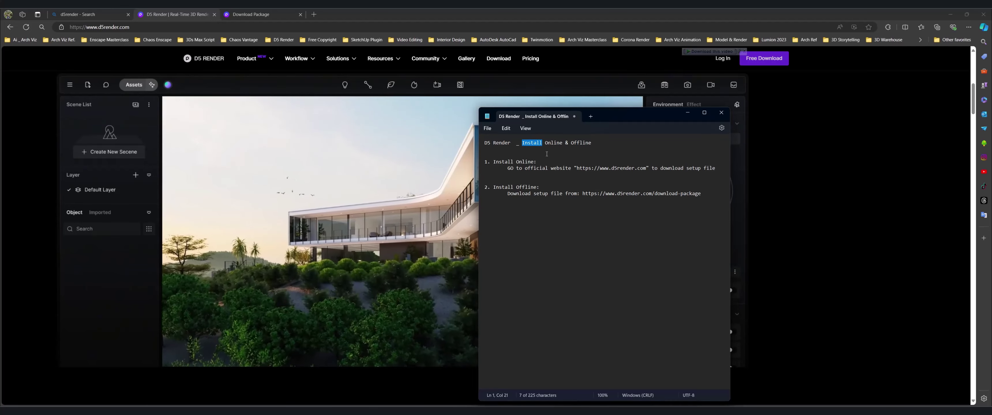
double_click(553, 143)
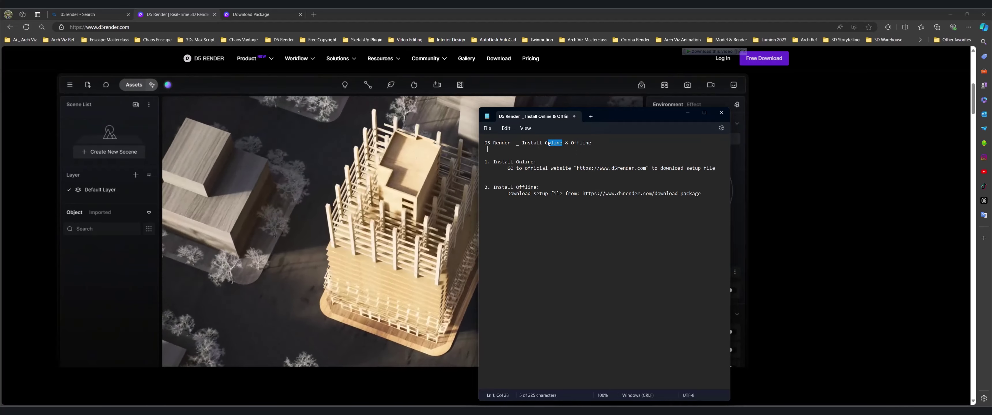
left_click_drag(592, 143, 571, 143)
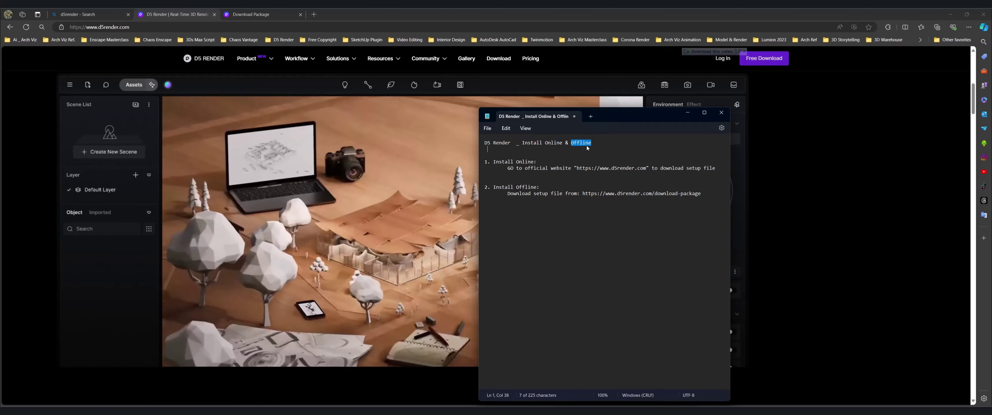
left_click(545, 193)
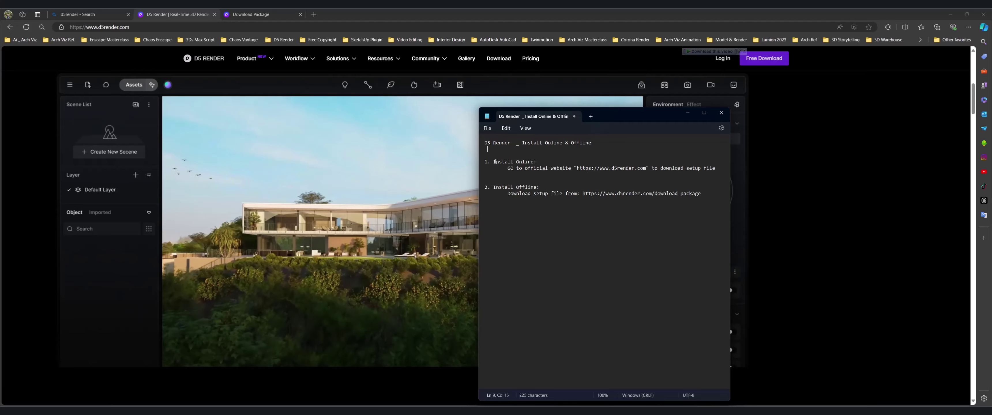
left_click_drag(494, 161, 536, 164)
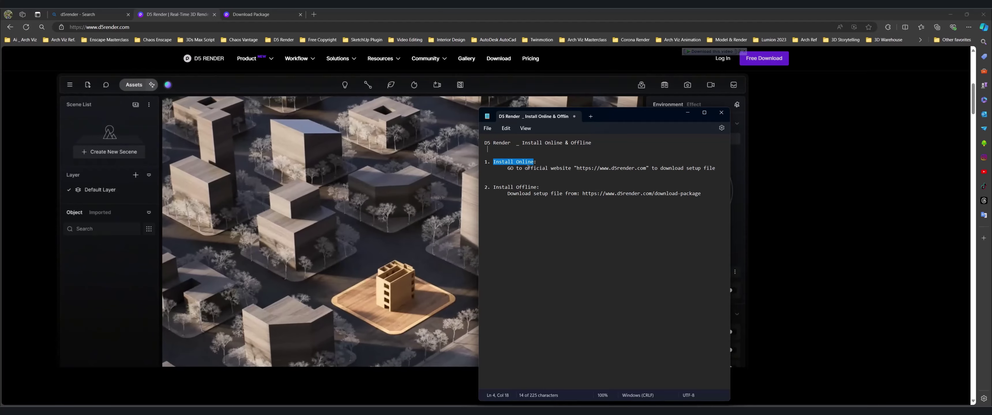
left_click_drag(524, 168, 570, 172)
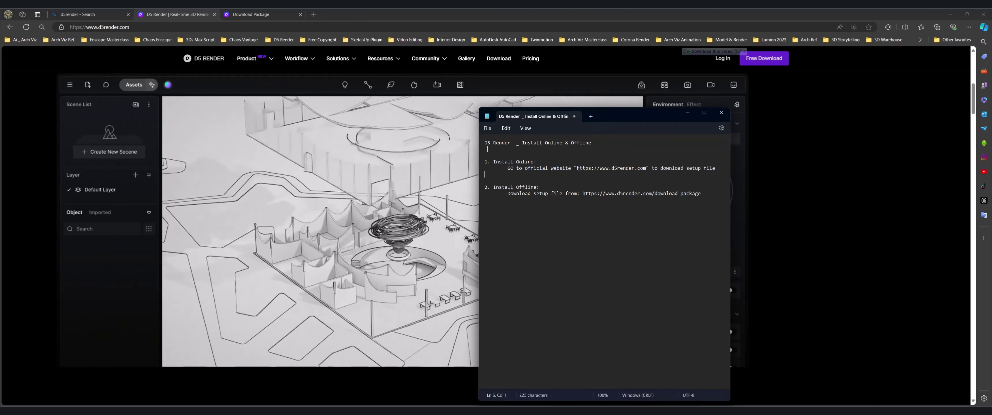
left_click_drag(576, 168, 647, 168)
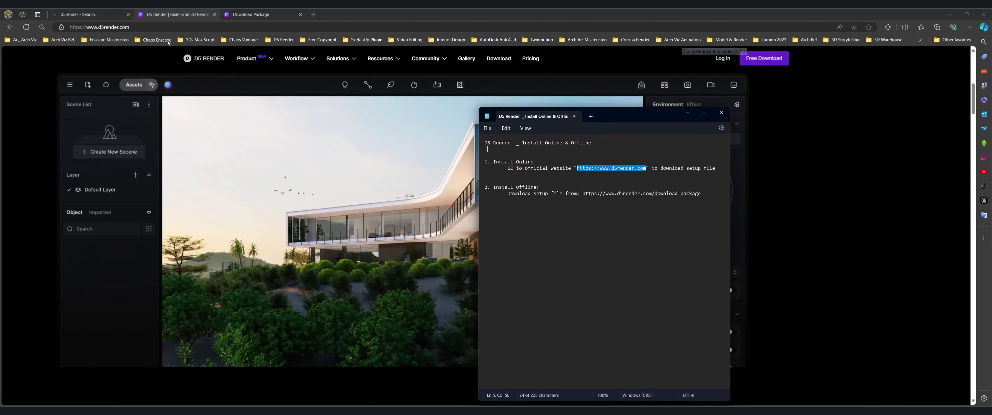
- From Bing's d5render results, open the official D5 Render homepage in a new tab and browse it
left_click(102, 16)
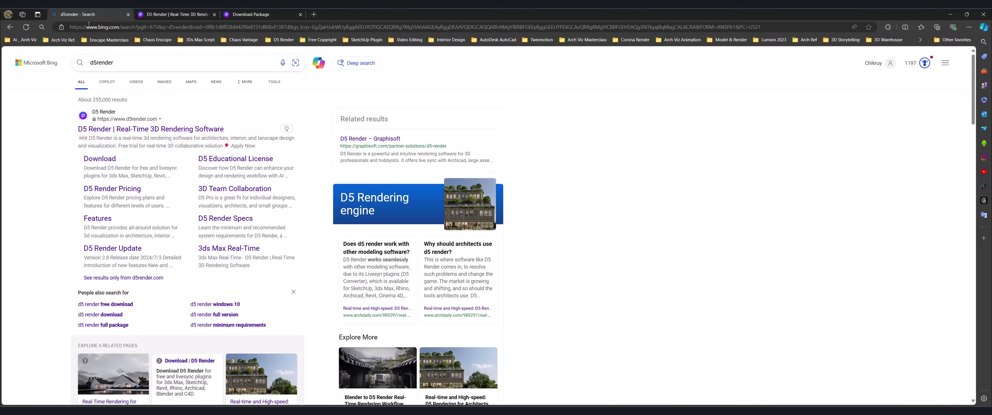
left_click_drag(114, 62, 93, 63)
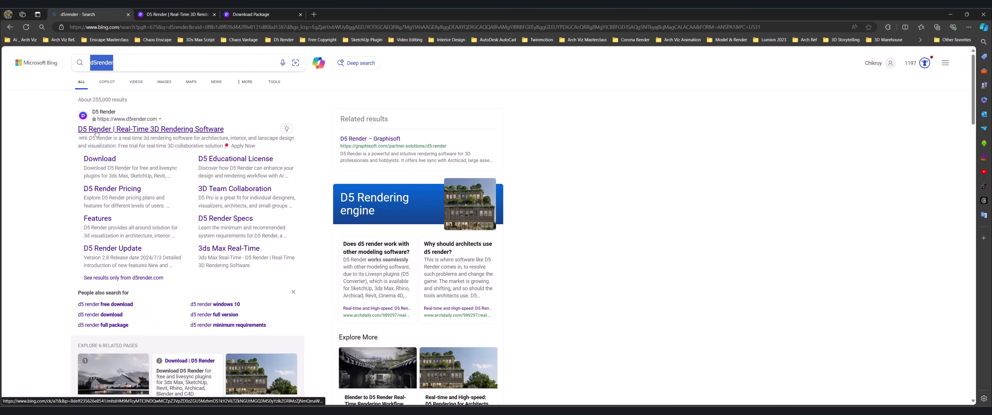
left_click(108, 131)
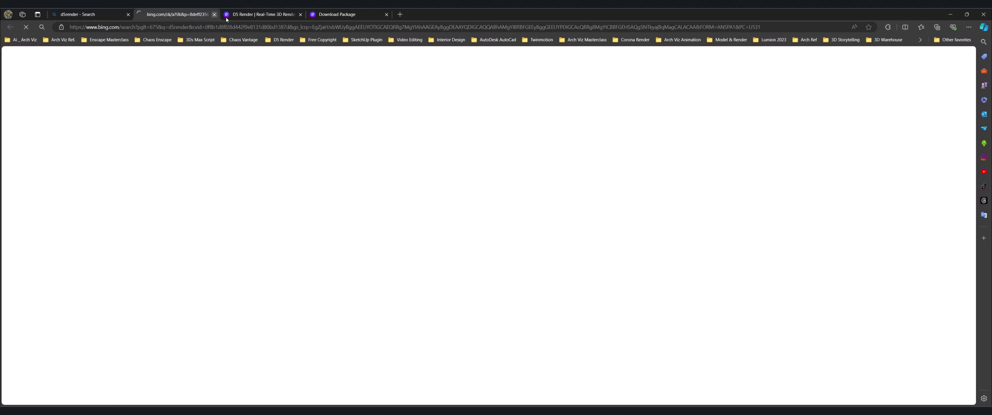
left_click(252, 12)
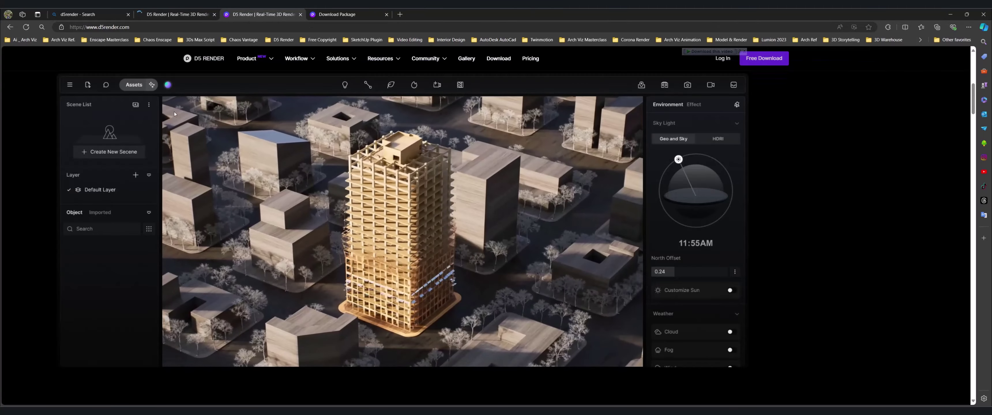
scroll(449, 185, "up", 5)
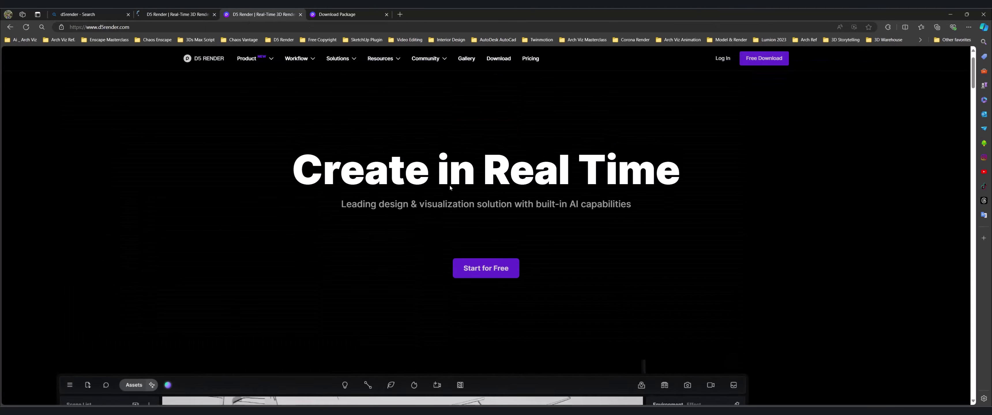
key("ctrl+shift+Tab")
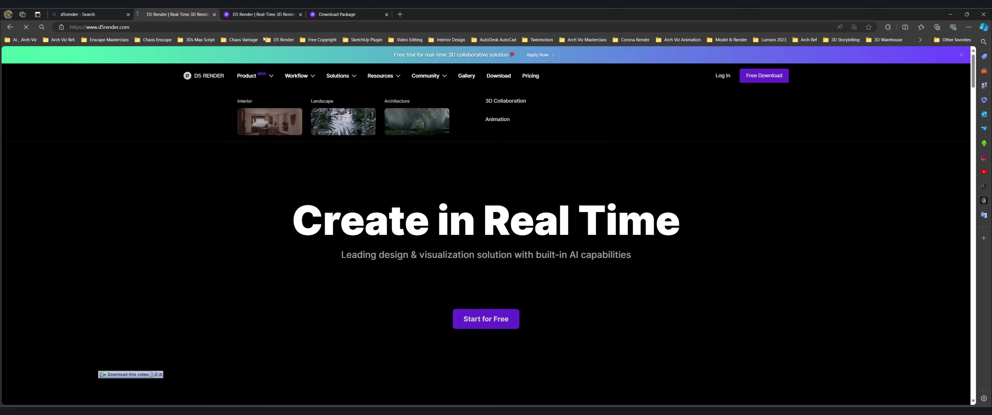
scroll(511, 284, "down", 2)
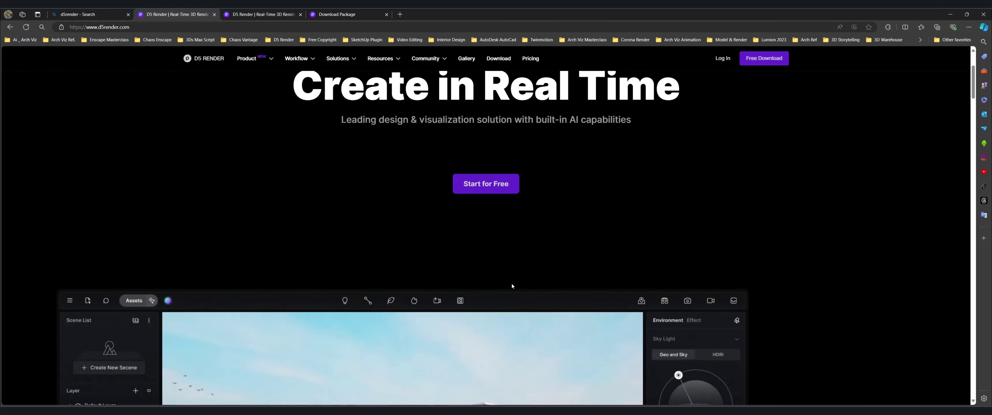
scroll(511, 283, "down", 3)
scroll(511, 284, "up", 5)
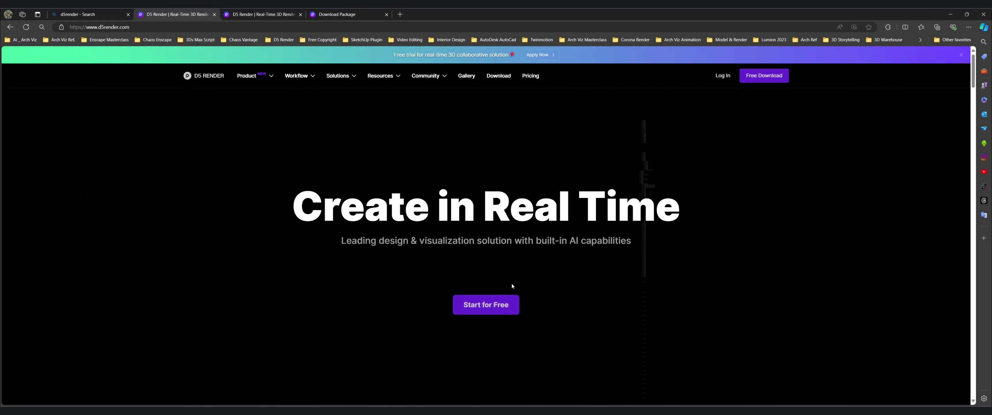
- Download D5_Render_Setup_2.8.0.exe with IDM via Start for Free, accepting the duplicate link, then close the progress window
left_click(492, 307)
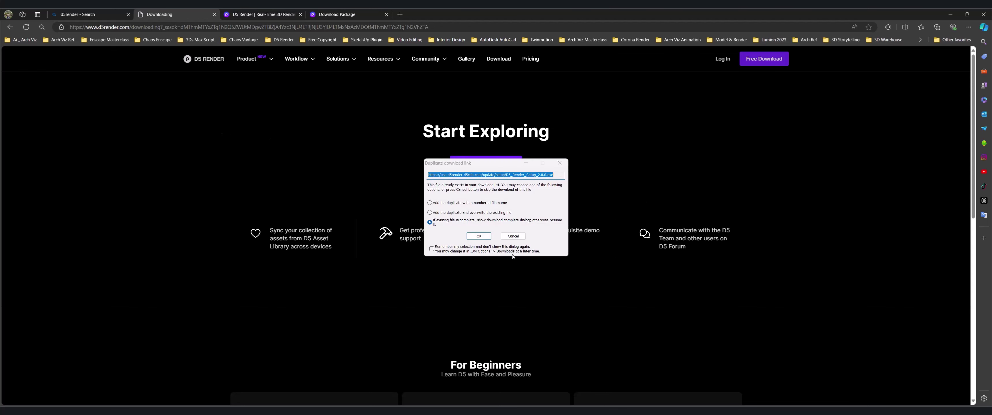
left_click(480, 237)
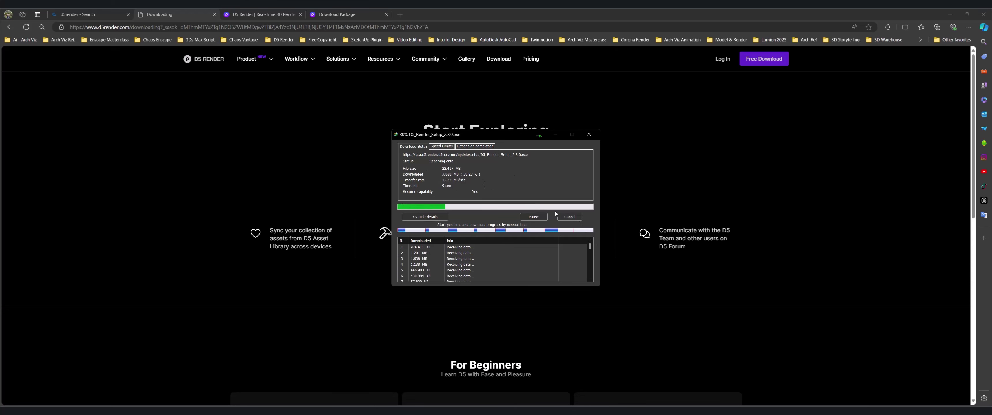
left_click(576, 218)
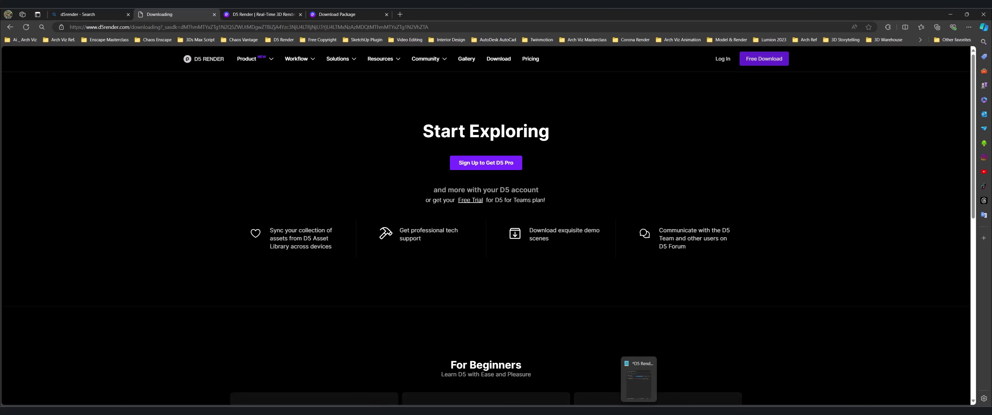
left_click(624, 414)
left_click(150, 184)
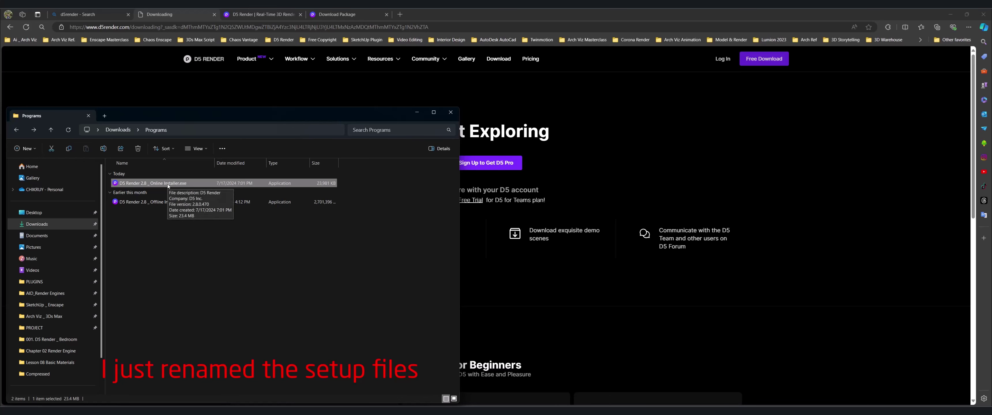
left_click(184, 260)
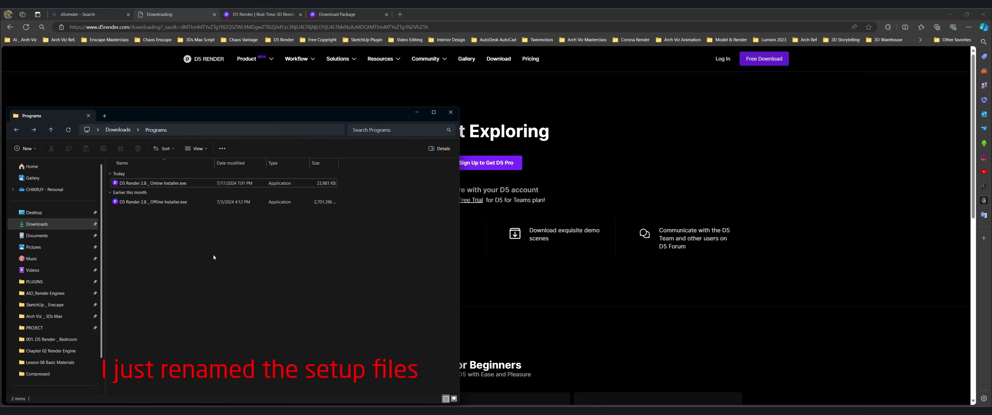
left_click(193, 184)
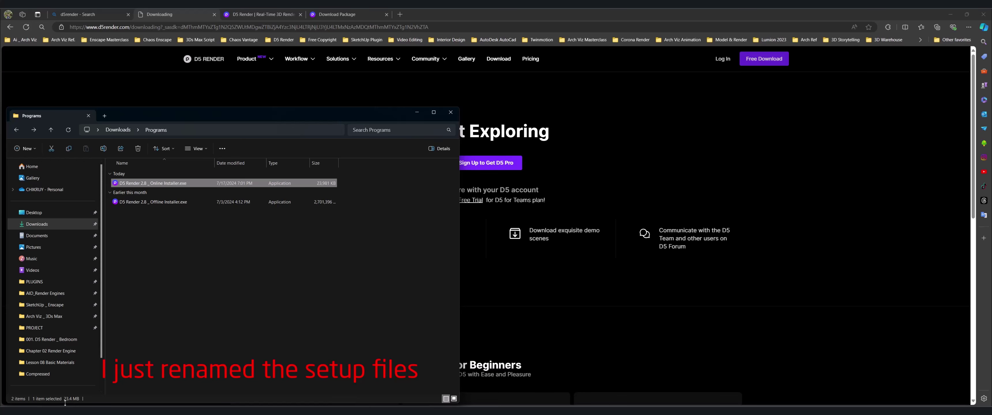
left_click(156, 203)
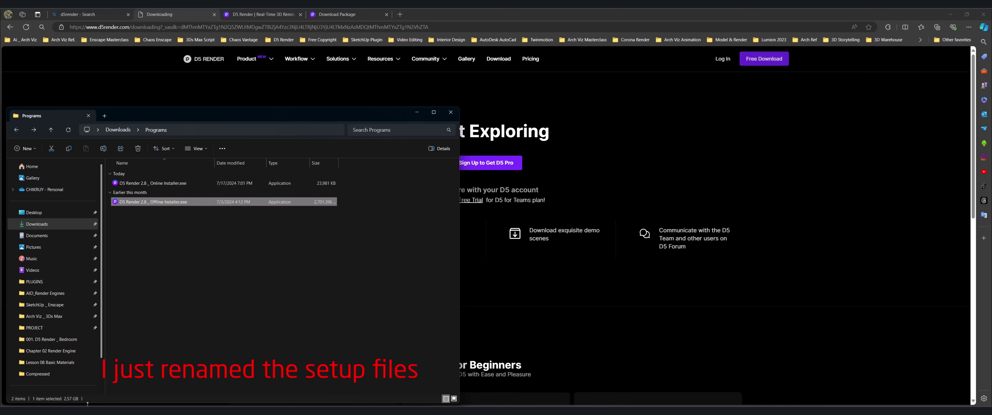
left_click(171, 185)
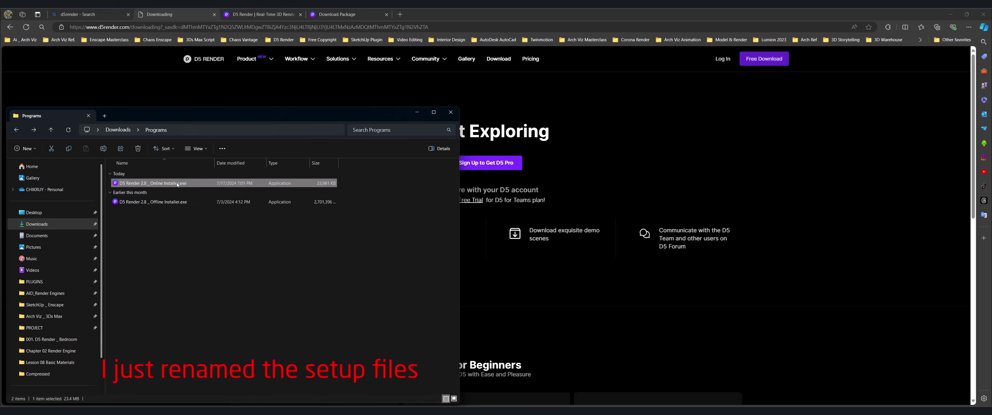
double_click(178, 185)
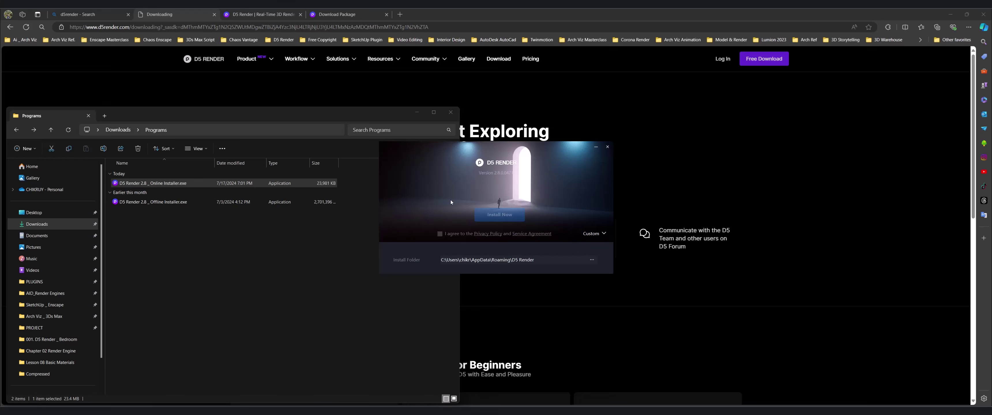
- Accept the privacy policy and service agreement, start the online install, then close the installer
left_click(440, 234)
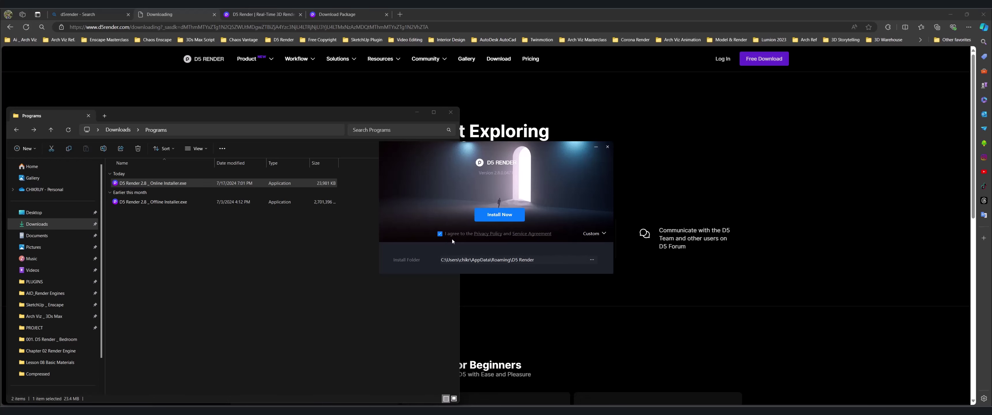
left_click(505, 219)
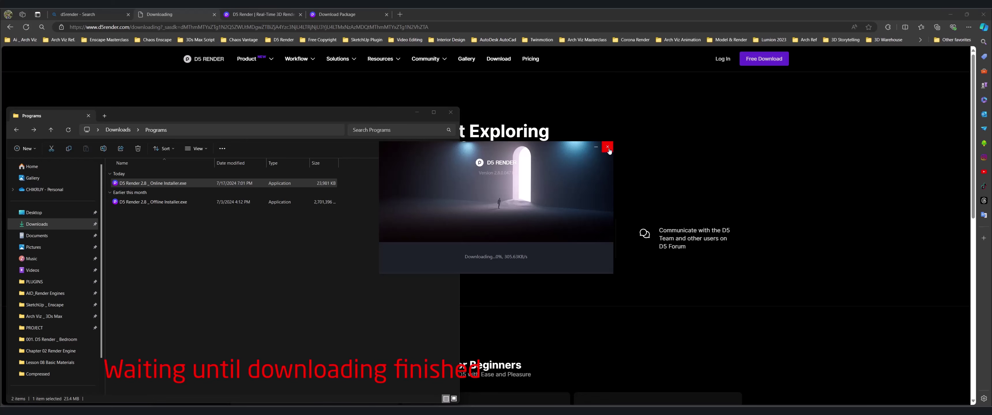
left_click(607, 148)
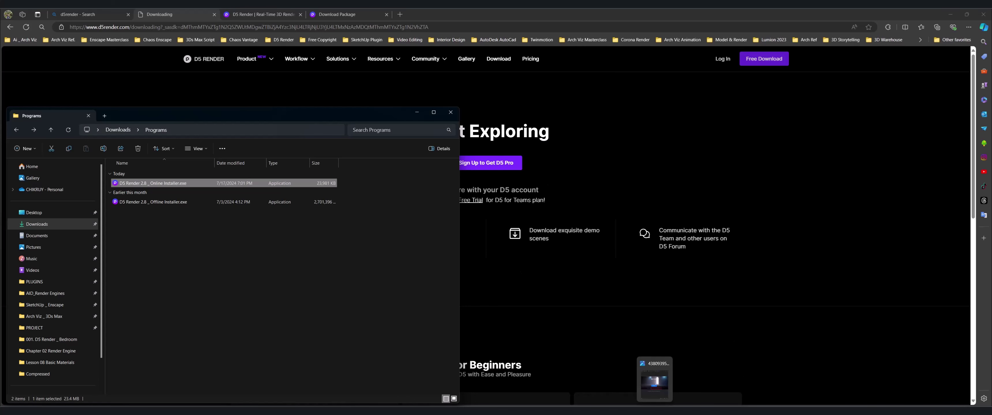
left_click(654, 381)
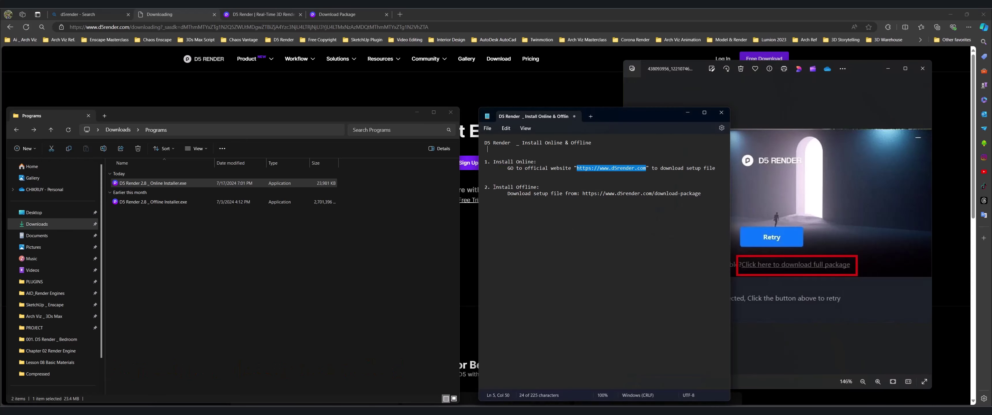
left_click_drag(516, 187, 539, 188)
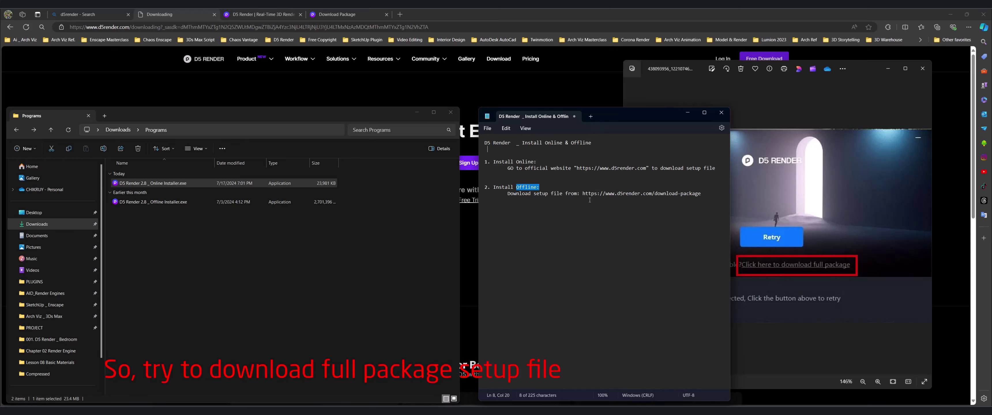
left_click_drag(583, 194, 701, 194)
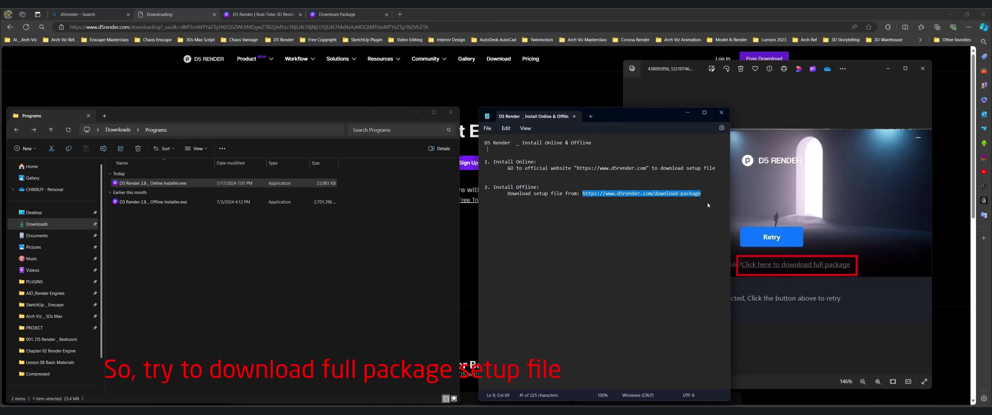
right_click(683, 198)
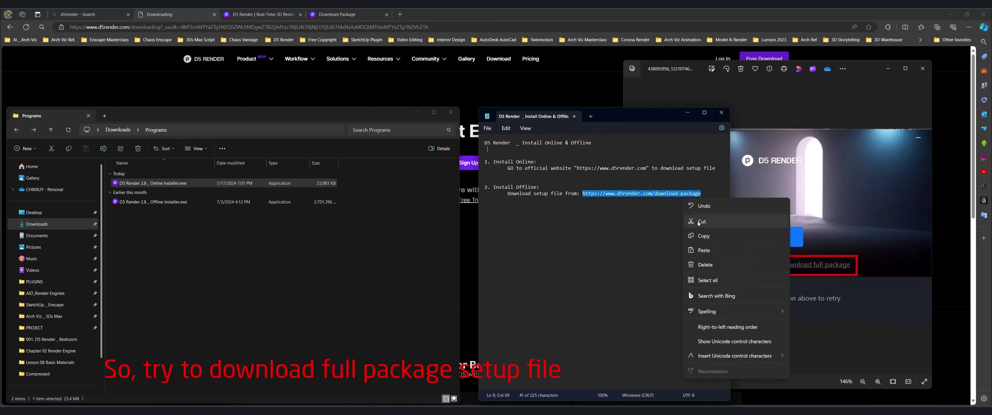
left_click(693, 236)
- Open the copied download-package address in a new browser tab
left_click(399, 14)
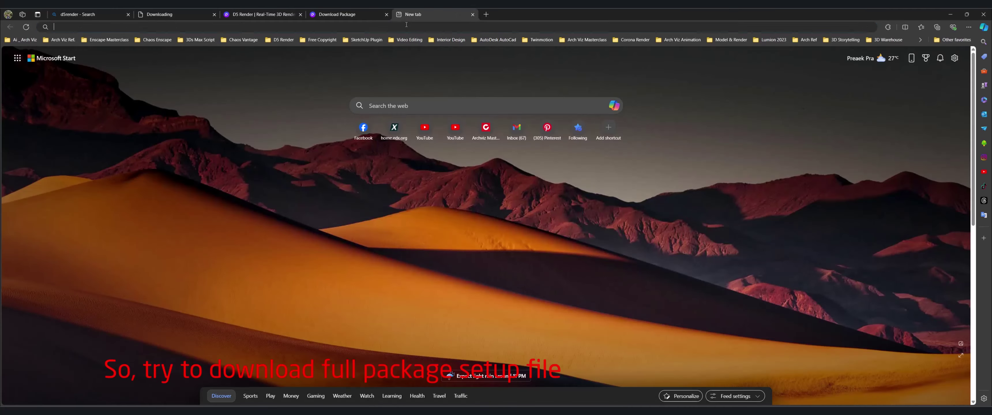
left_click(406, 27)
right_click(407, 27)
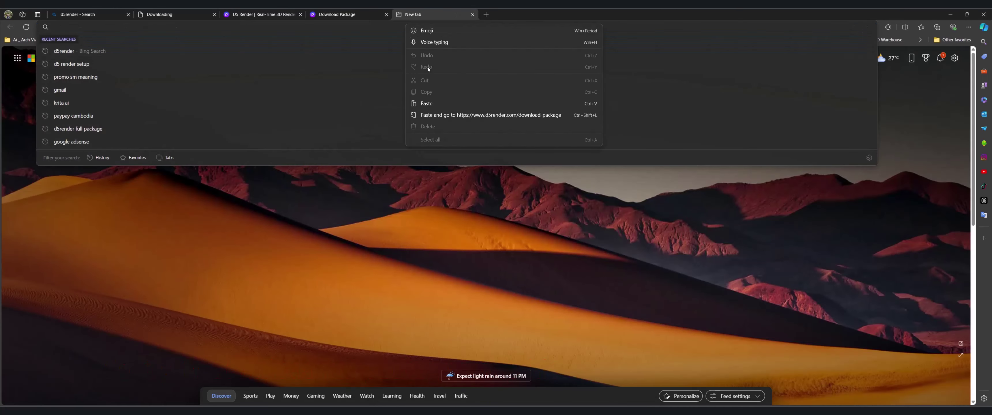
left_click(428, 115)
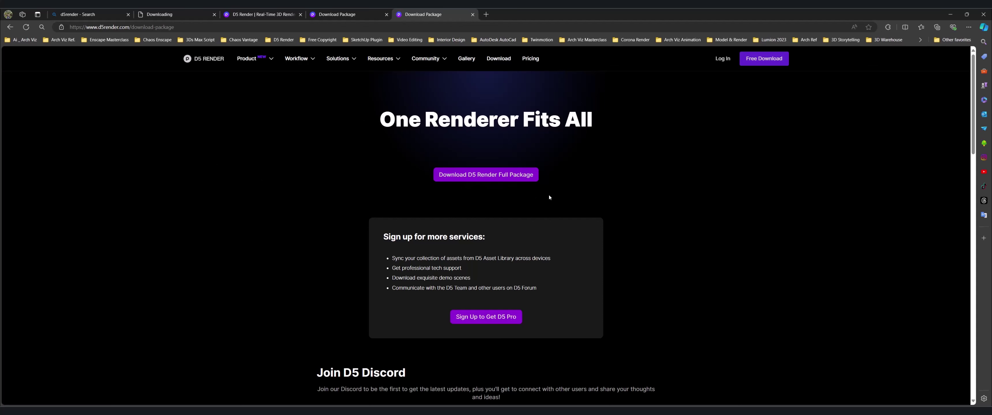
- Start the 3.37 GB D5 Render Full Package download, then cancel it in IDM
left_click(504, 176)
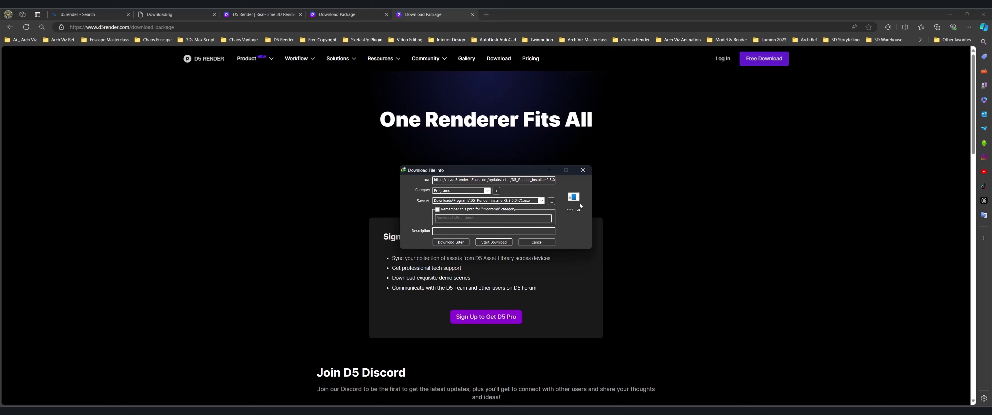
left_click(583, 170)
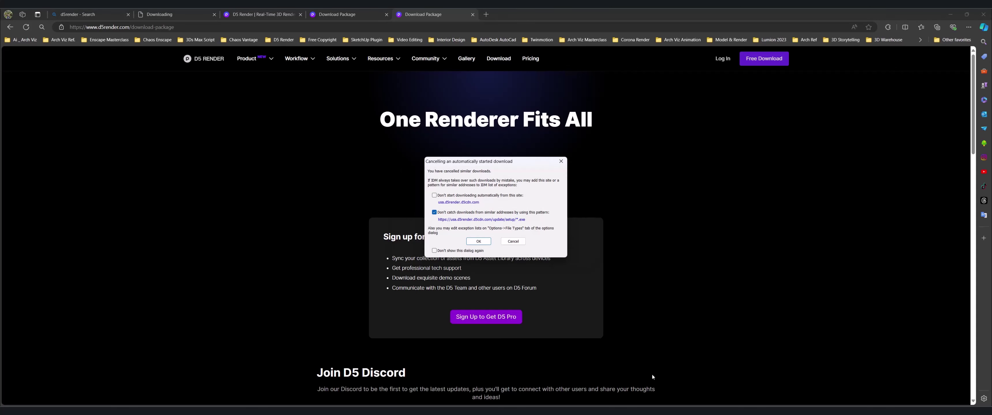
left_click(479, 241)
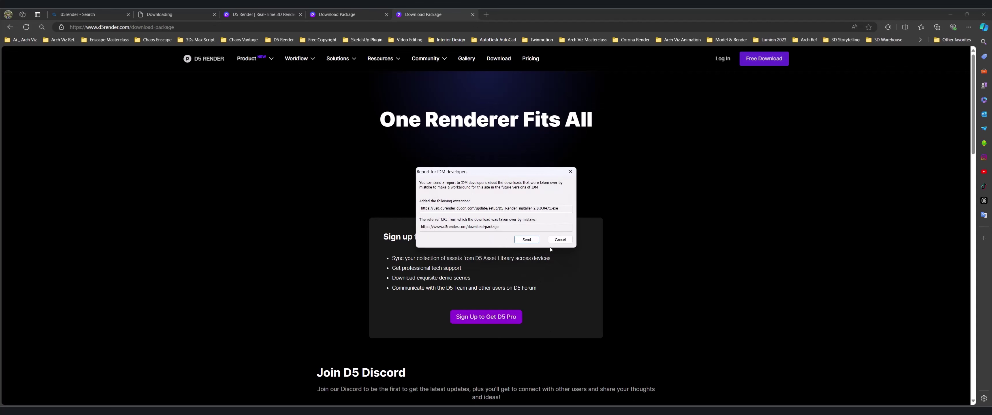
left_click(557, 240)
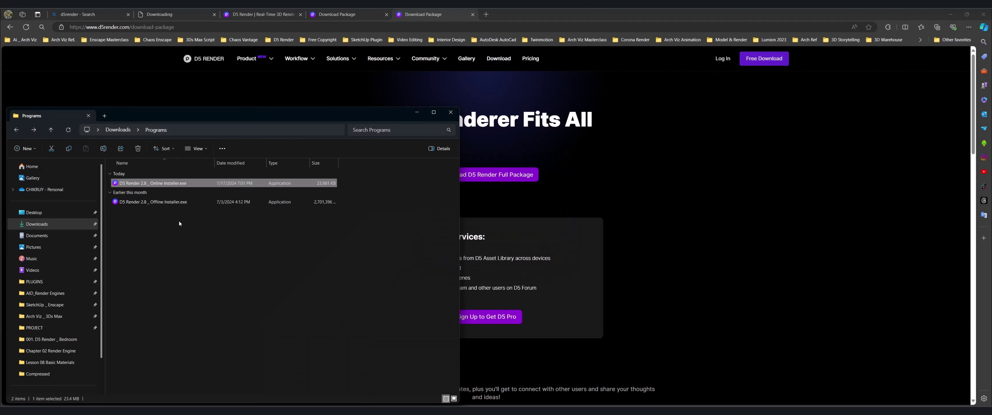
- Run the Offline Installer from Downloads > Programs, accept the agreement and install until Installation Completed
left_click(137, 202)
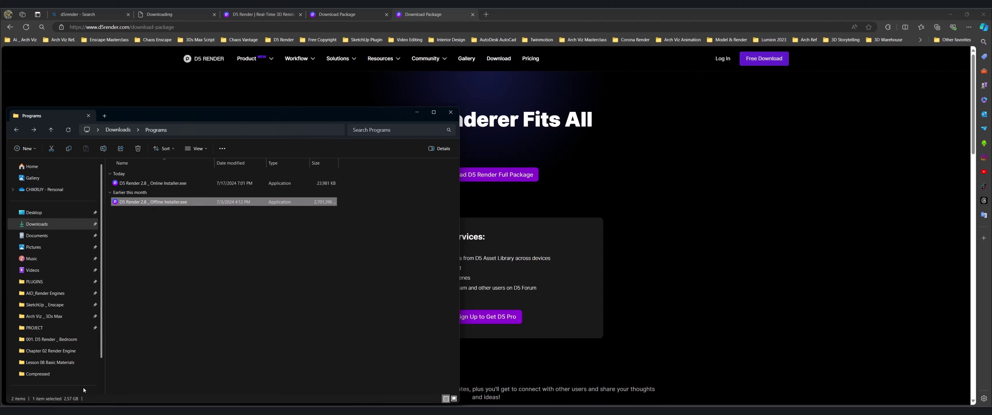
double_click(187, 204)
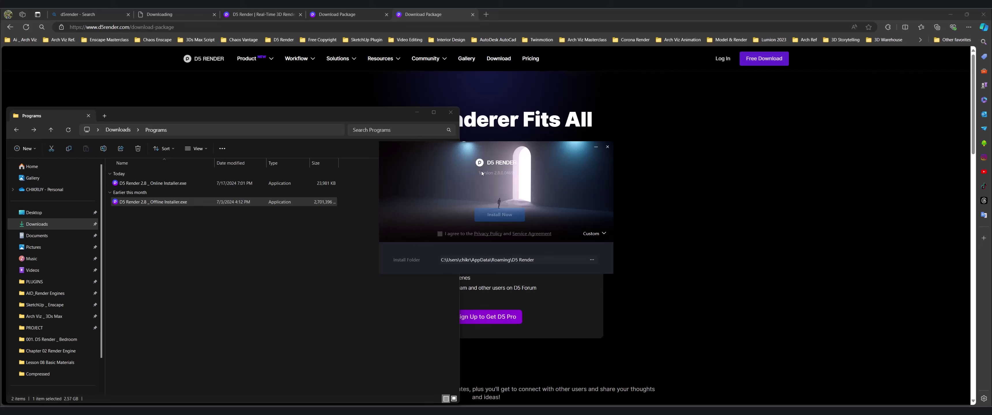
left_click(440, 235)
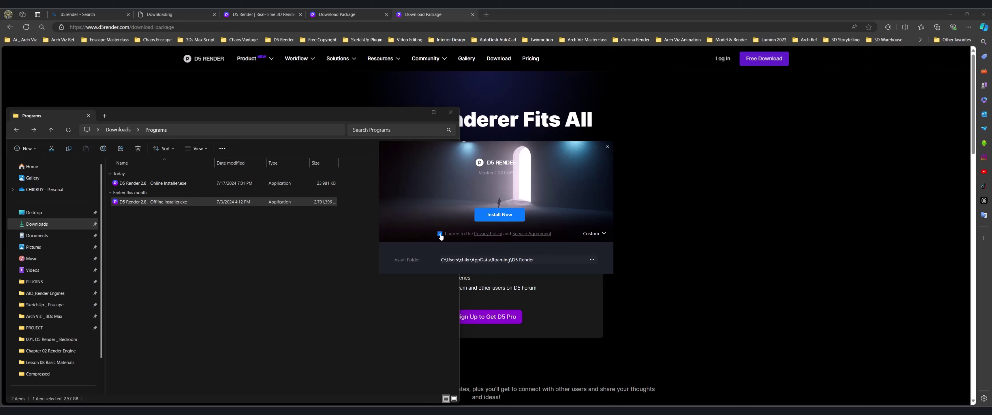
left_click(511, 216)
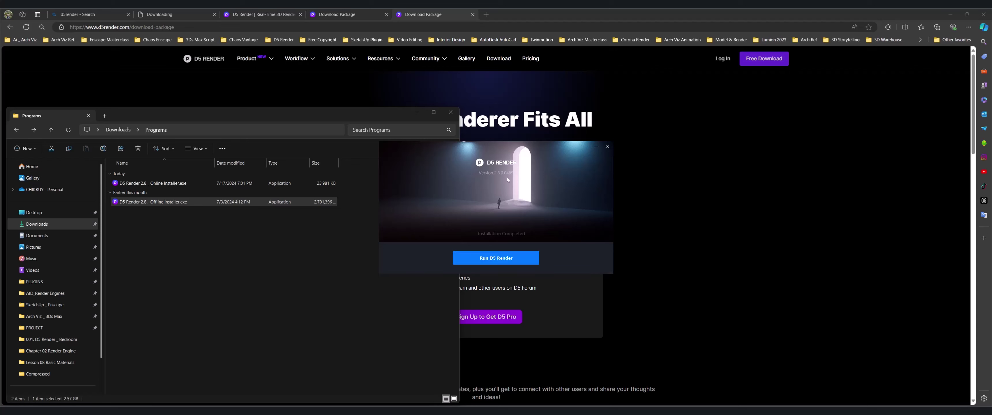
left_click(416, 113)
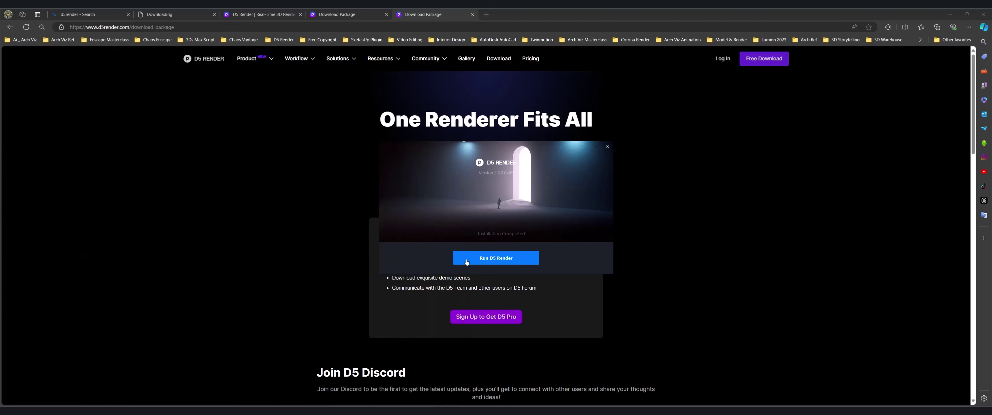
- Launch D5 Render 2.8, close the What's New dialog, and scroll through the Explore page's demo scenes
left_click(500, 259)
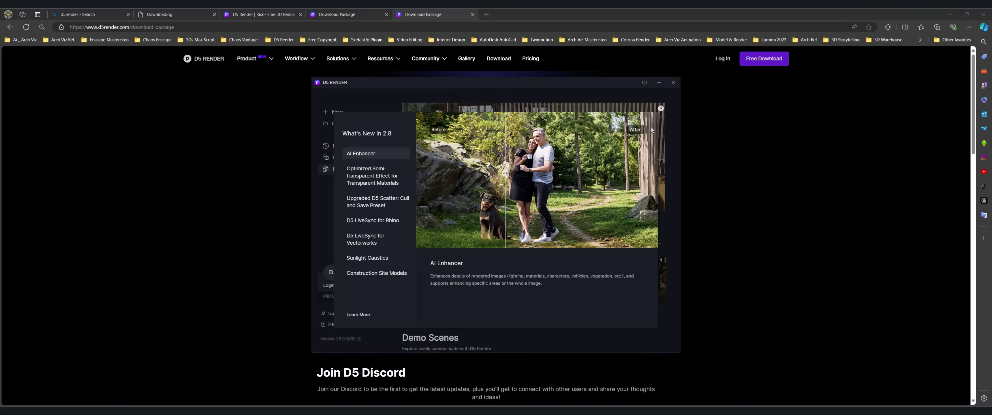
left_click(661, 109)
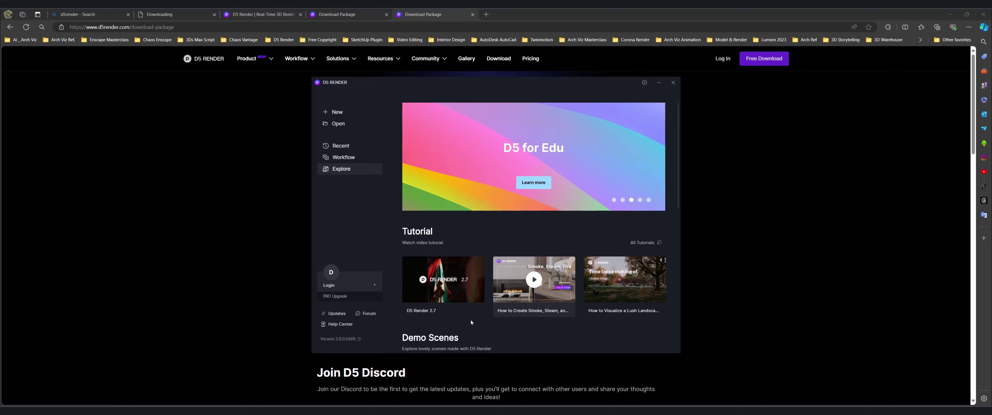
scroll(547, 275, "down", 5)
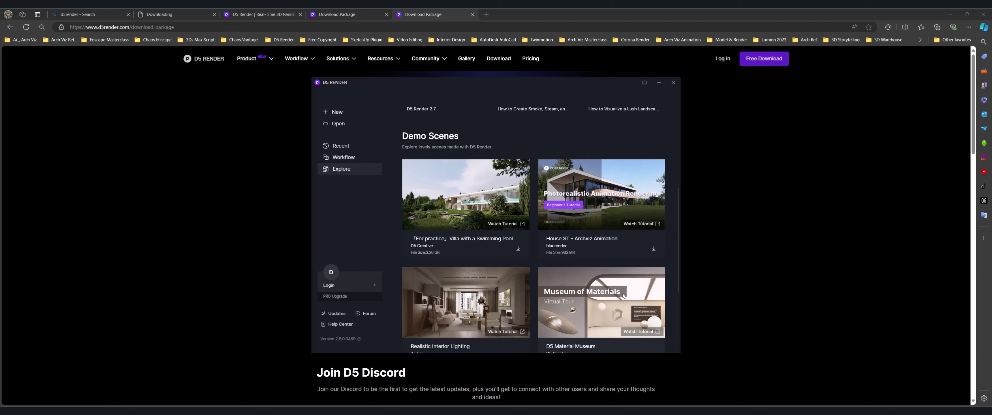
scroll(623, 295, "down", 2)
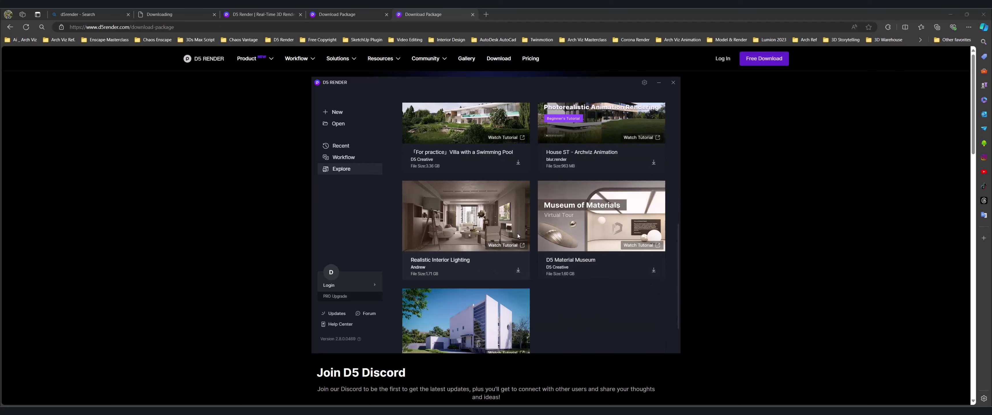
scroll(516, 234, "down", 2)
scroll(582, 304, "up", 3)
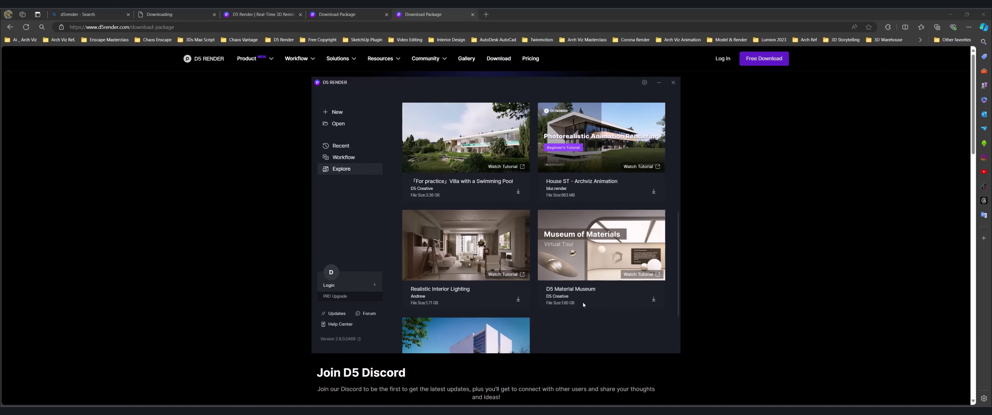
scroll(583, 302, "up", 4)
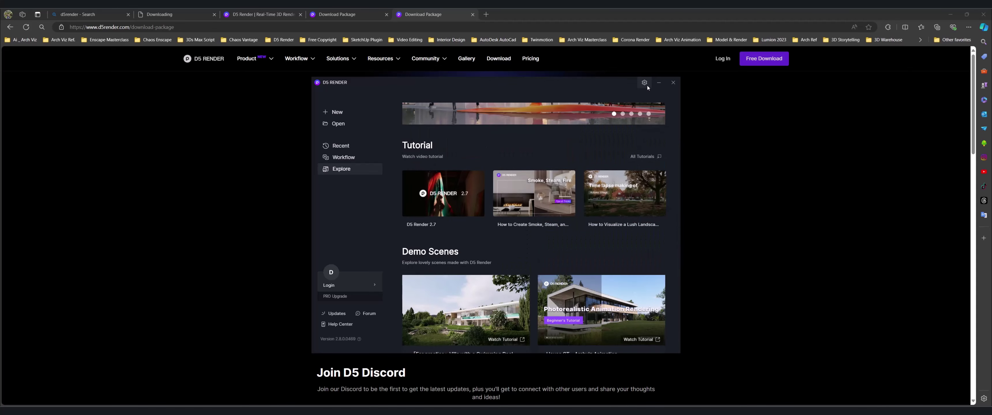
- In Preferences > Assets Storage, select the D5 WorkSpace folder on drive E: as the new location
left_click(644, 82)
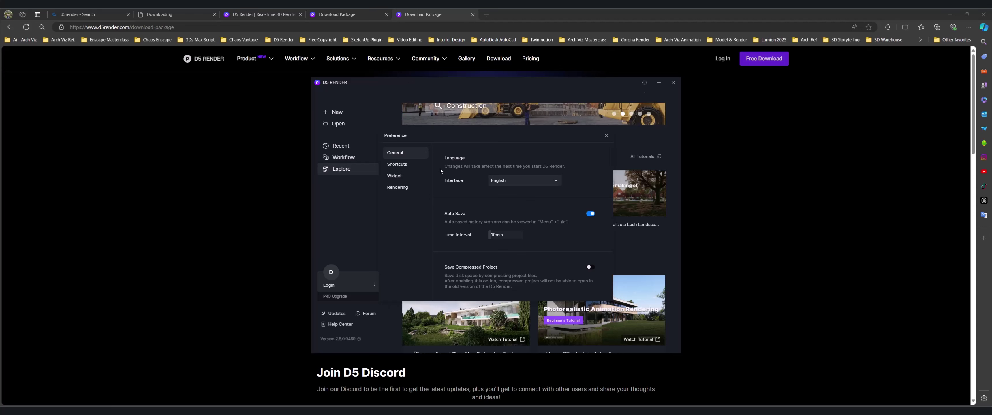
scroll(603, 174, "down", 3)
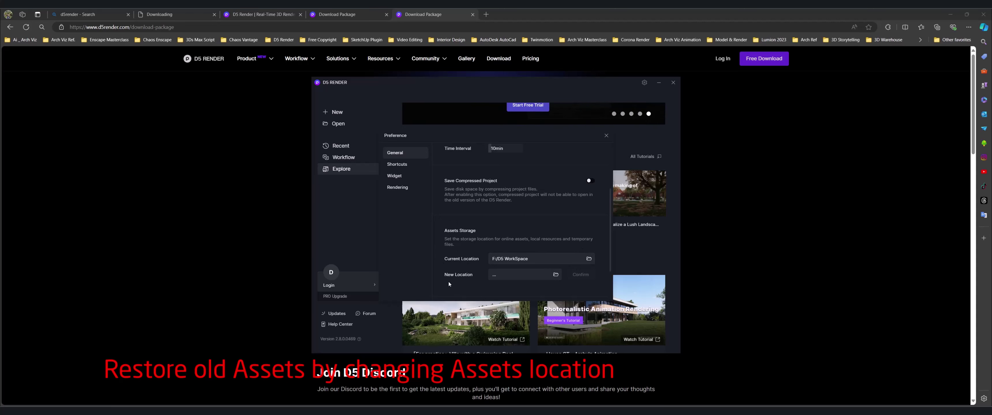
left_click(555, 274)
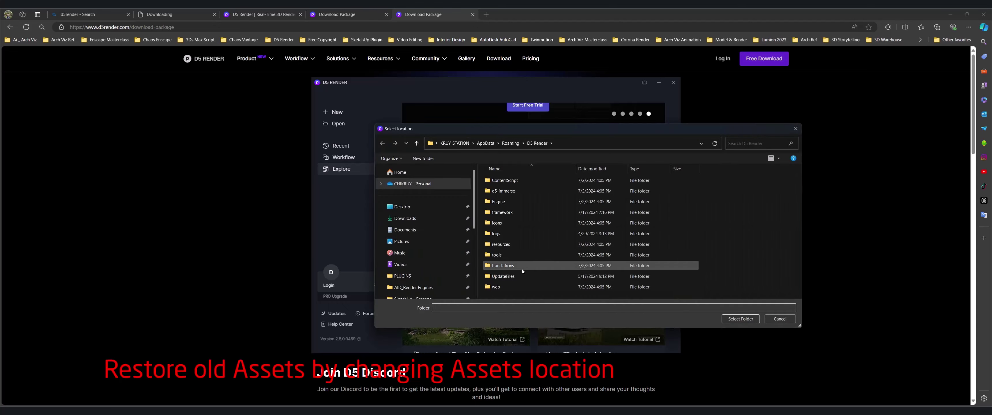
scroll(424, 277, "down", 3)
left_click(424, 274)
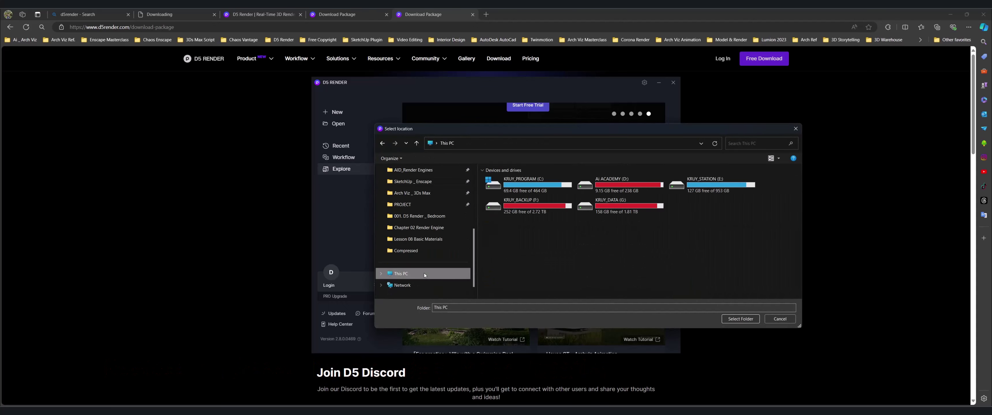
double_click(678, 185)
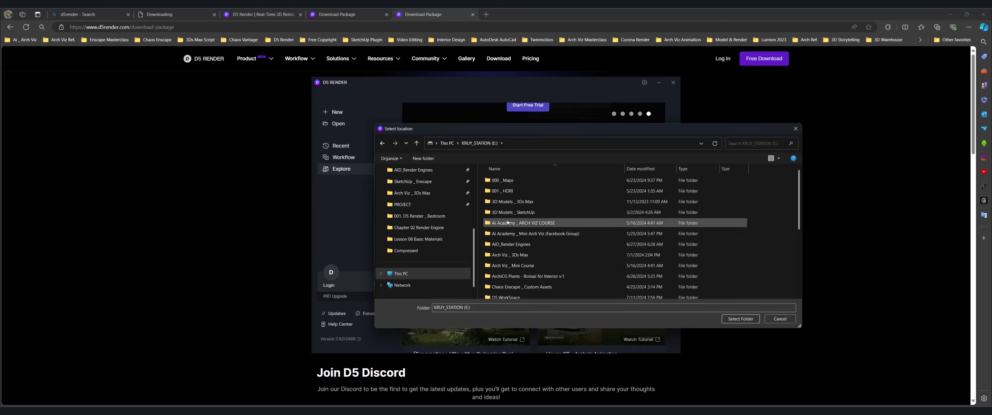
scroll(507, 222, "down", 2)
left_click(496, 252)
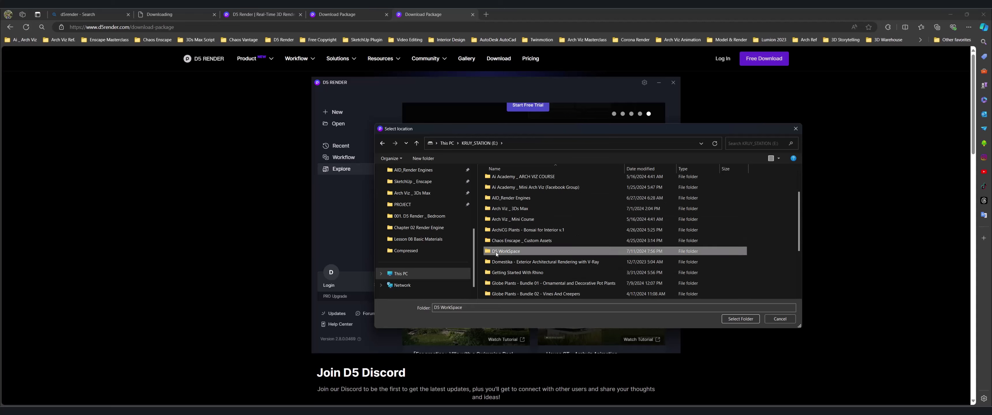
left_click(739, 319)
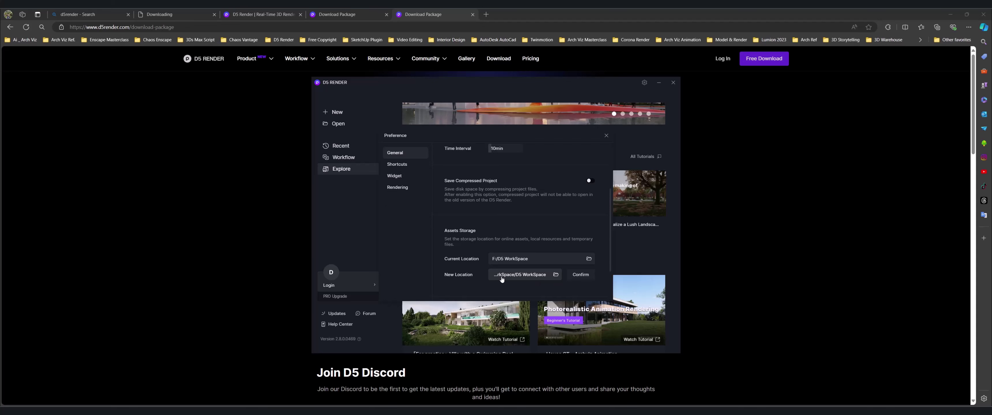
- Re-pick the KRUY_STATION (E:) drive for assets storage and confirm E:/D5 WorkSpace
left_click(555, 276)
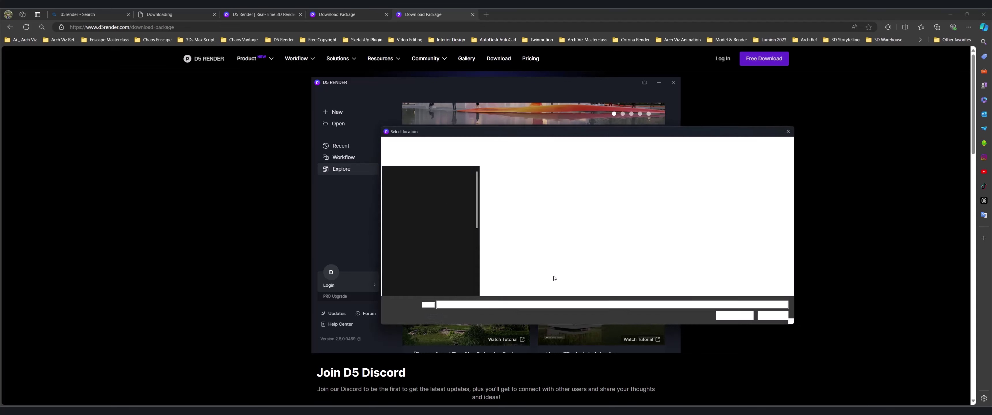
left_click(421, 264)
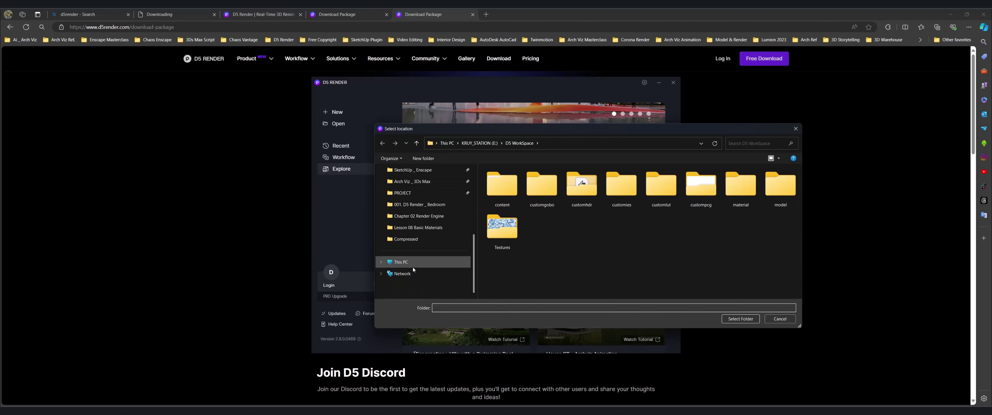
left_click(713, 185)
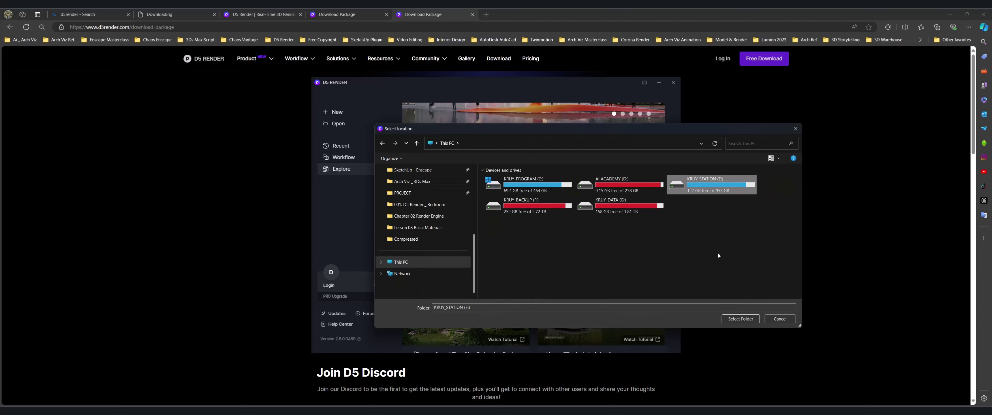
left_click(741, 319)
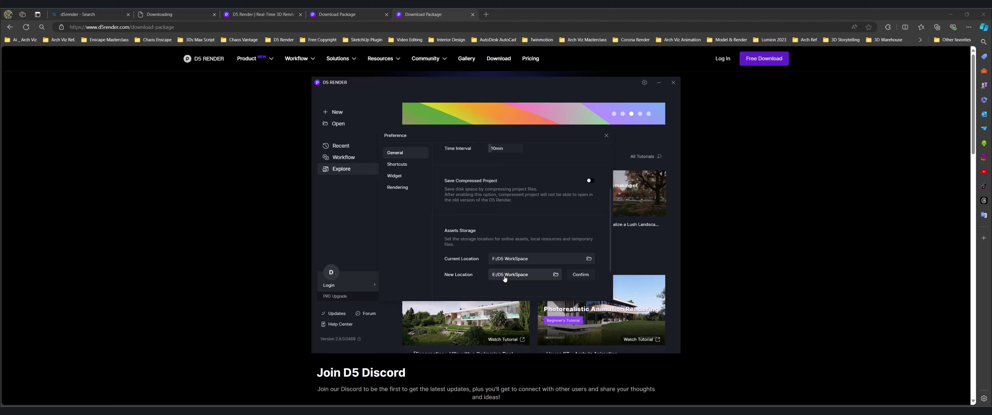
left_click(581, 275)
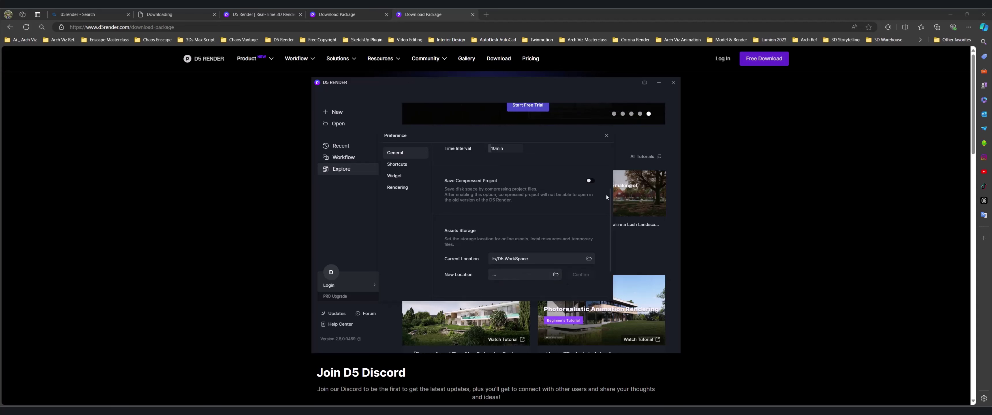
- Close the Preferences panel and quit D5 Render
left_click(607, 136)
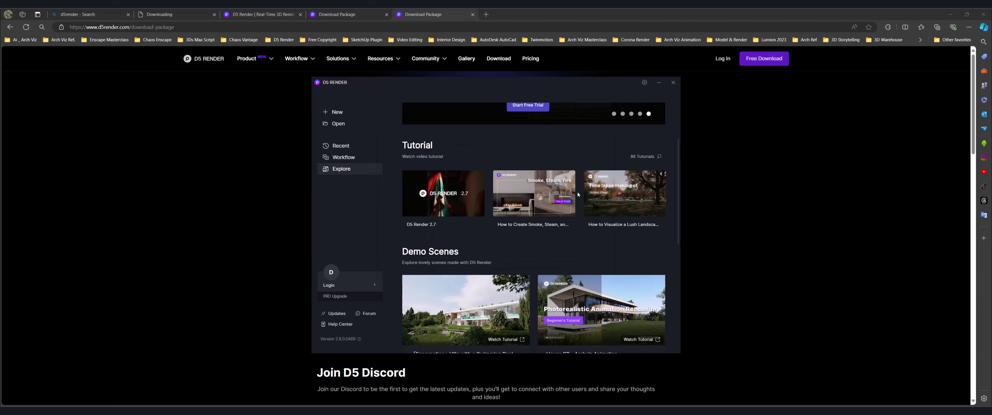
scroll(643, 242, "down", 2)
scroll(643, 242, "down", 2)
scroll(643, 242, "down", 1)
scroll(643, 242, "down", 1)
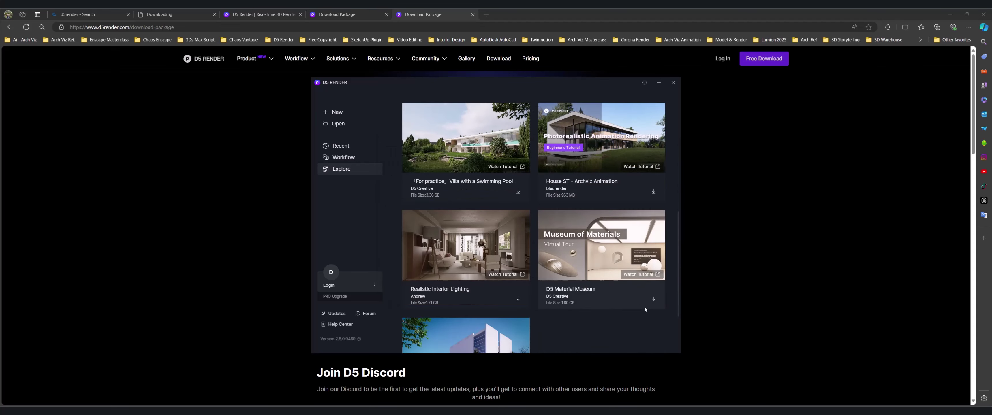
left_click(677, 86)
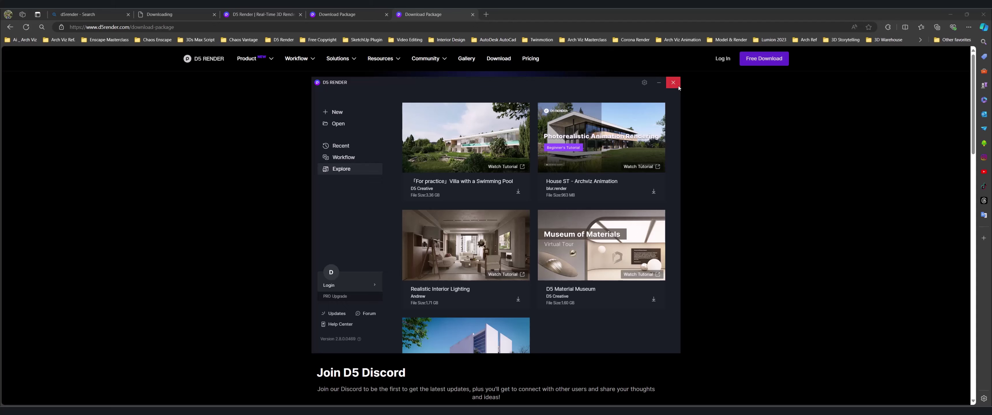
- Relaunch D5 Render from the Start menu and scroll Explore down to the Residence Lawn card
key("super")
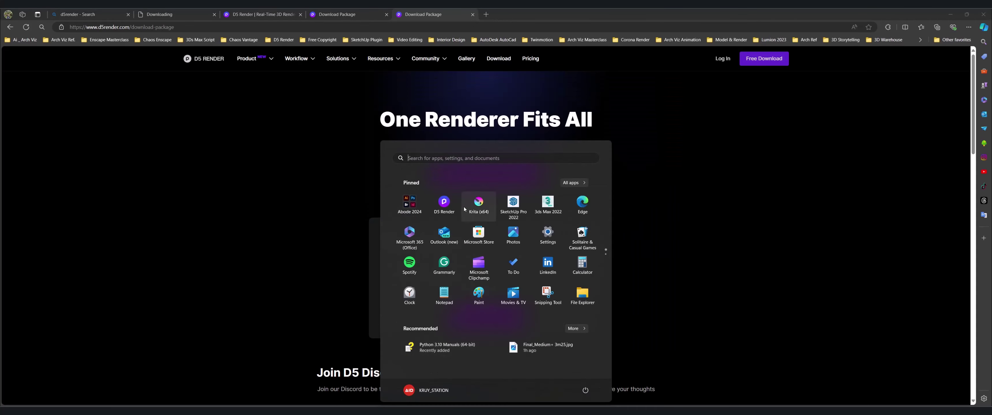
left_click(446, 206)
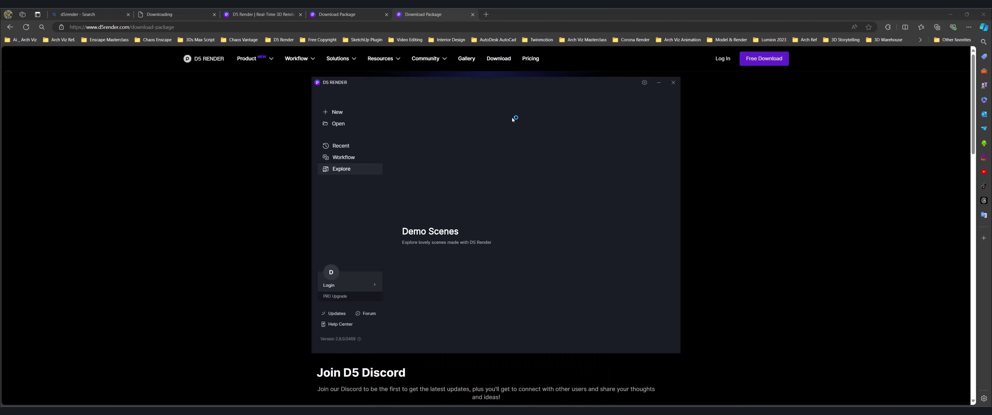
scroll(508, 120, "down", 1)
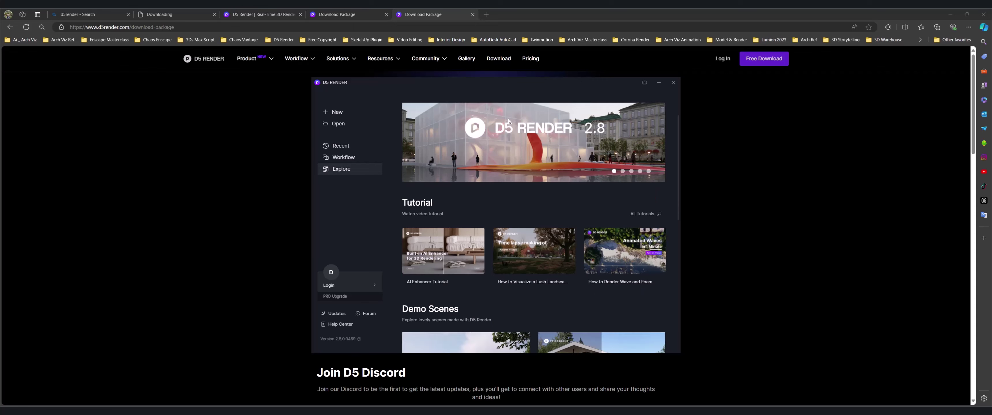
scroll(508, 121, "down", 2)
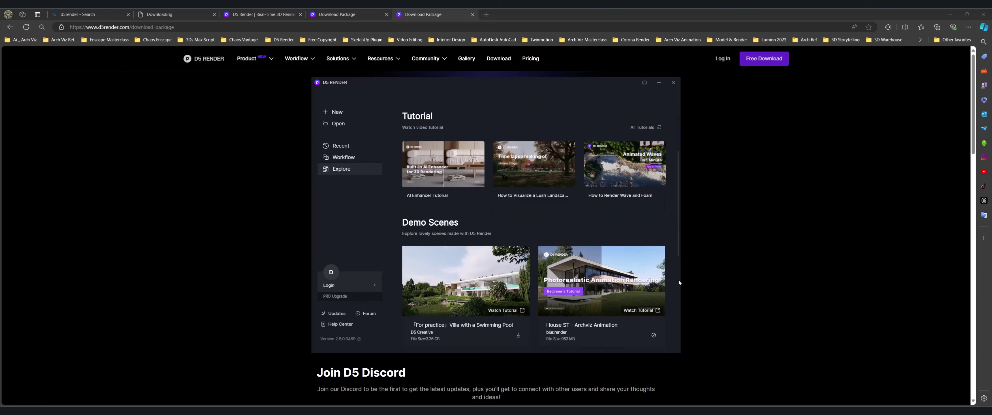
scroll(642, 324, "down", 2)
scroll(618, 230, "down", 1)
scroll(617, 230, "down", 1)
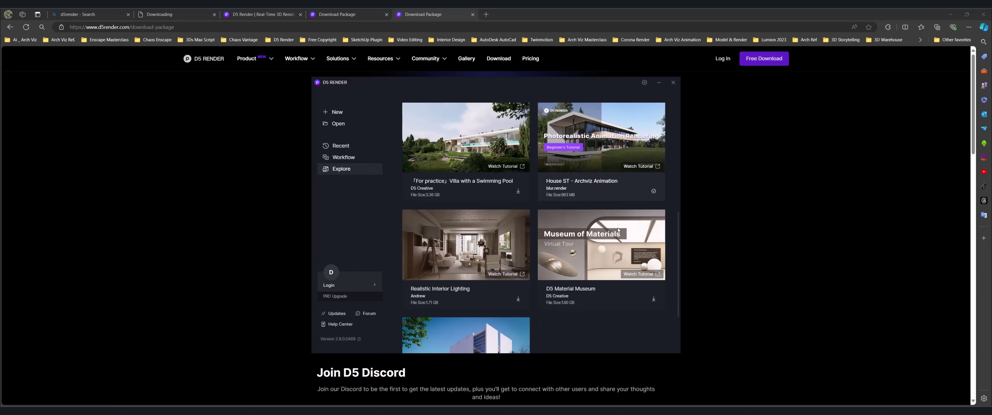
scroll(618, 228, "down", 1)
scroll(618, 228, "down", 1)
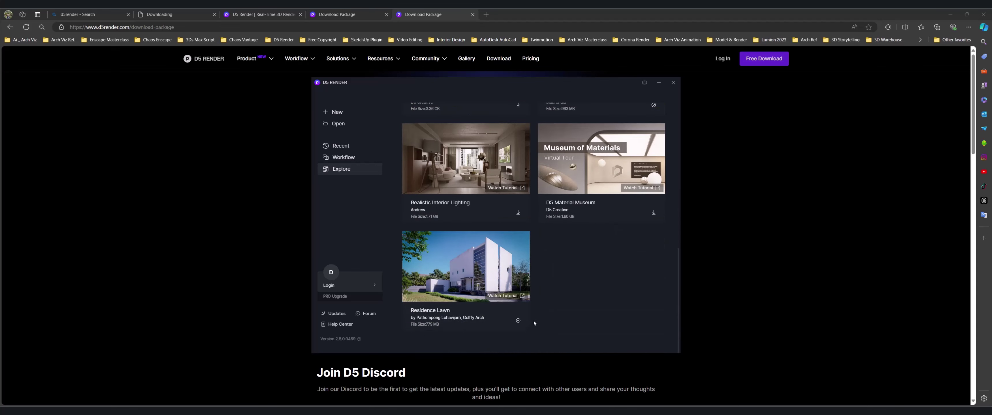
- Open the Residence Lawn demo card, accepting the earlier-version project warning
left_click(490, 285)
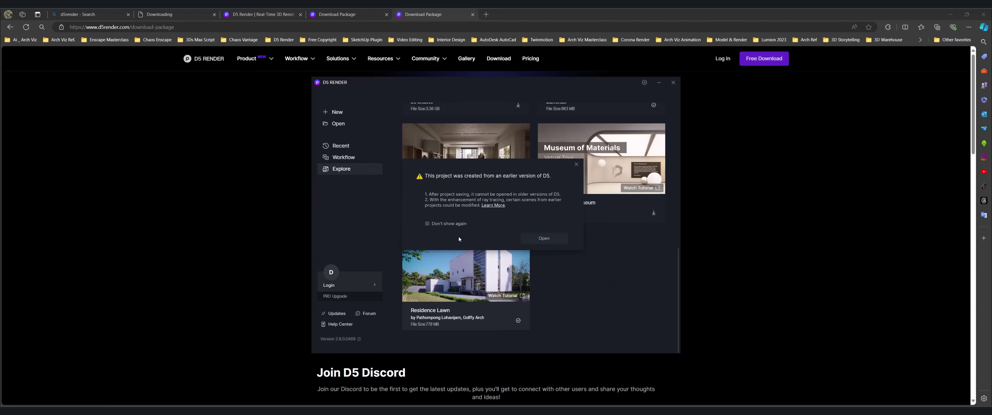
left_click(550, 238)
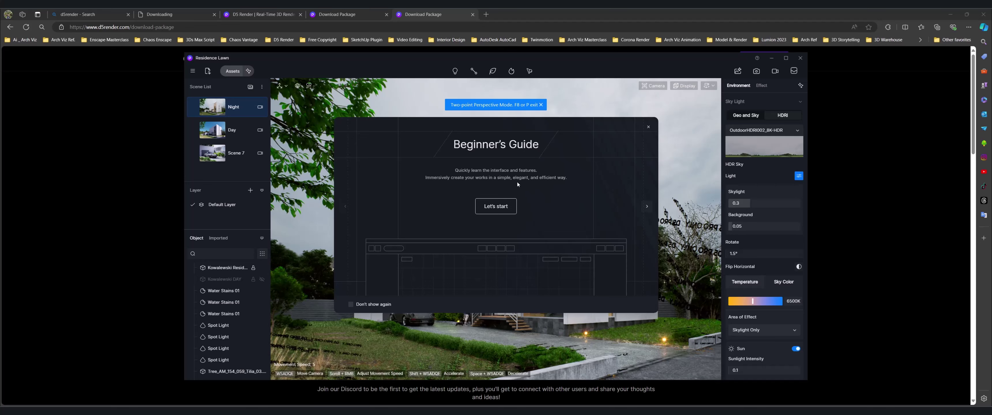
- Dismiss the Beginner's Guide, maximize the editor, and review the camera Navigation settings
left_click(648, 127)
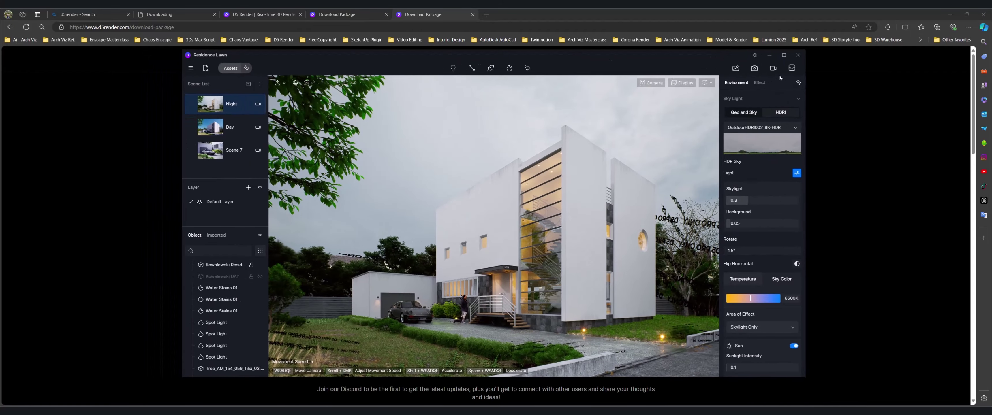
left_click(783, 56)
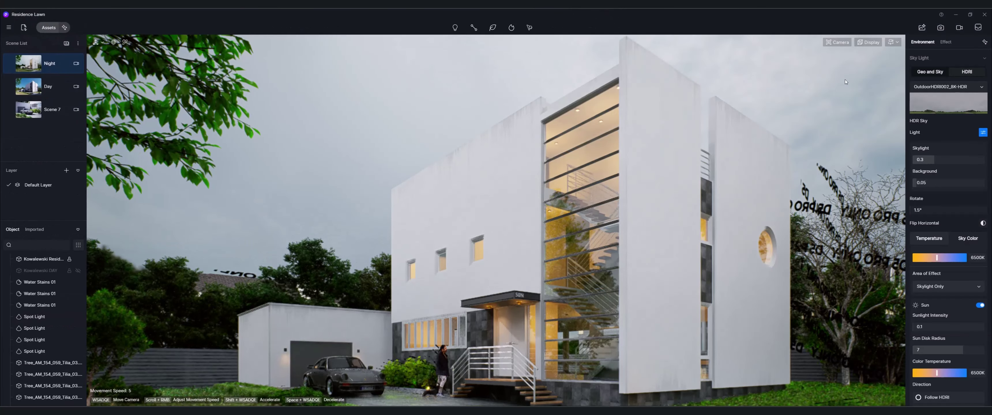
left_click(890, 44)
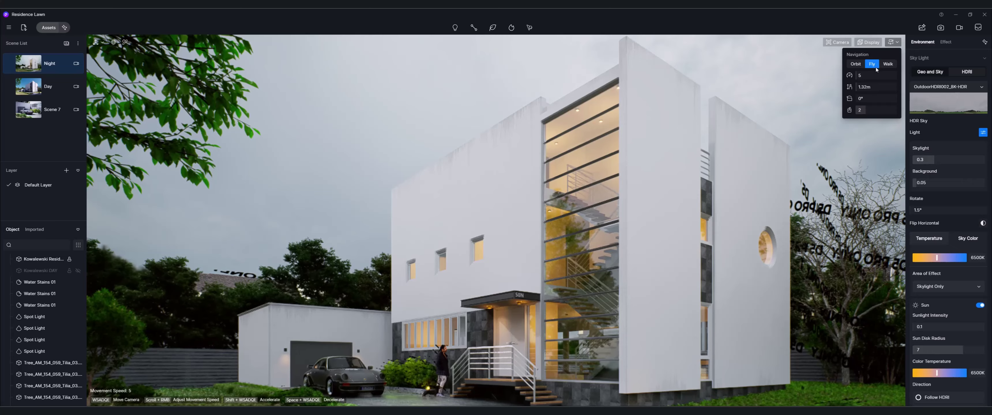
left_click(550, 298)
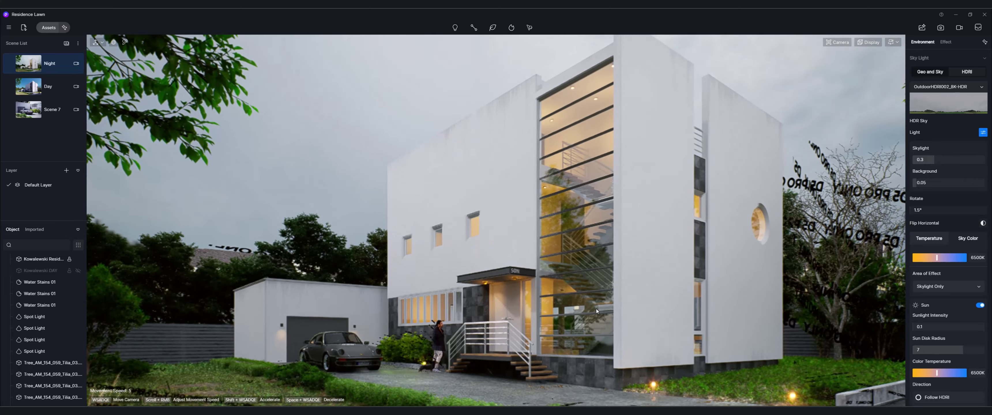
- Move the camera back and up to look down over the driveway and lawn
mouse_move(550, 298)
right_mouse_down()
mouse_move(587, 304)
mouse_move(592, 288)
right_mouse_up()
key("s")
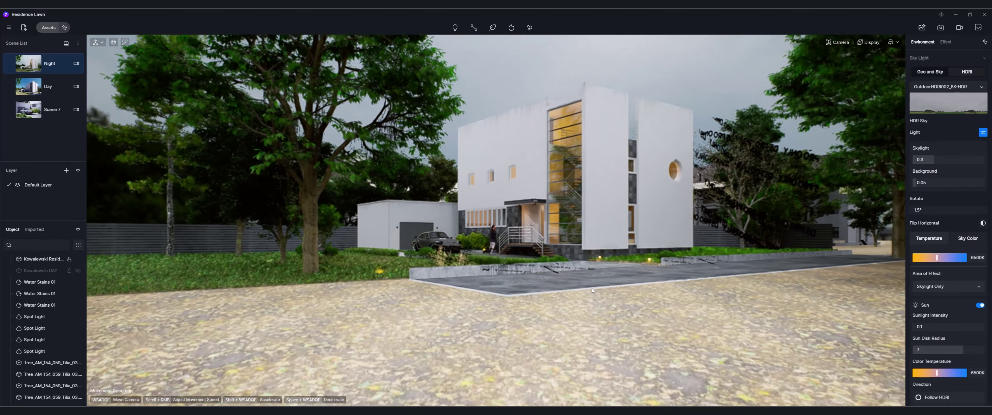
key("e")
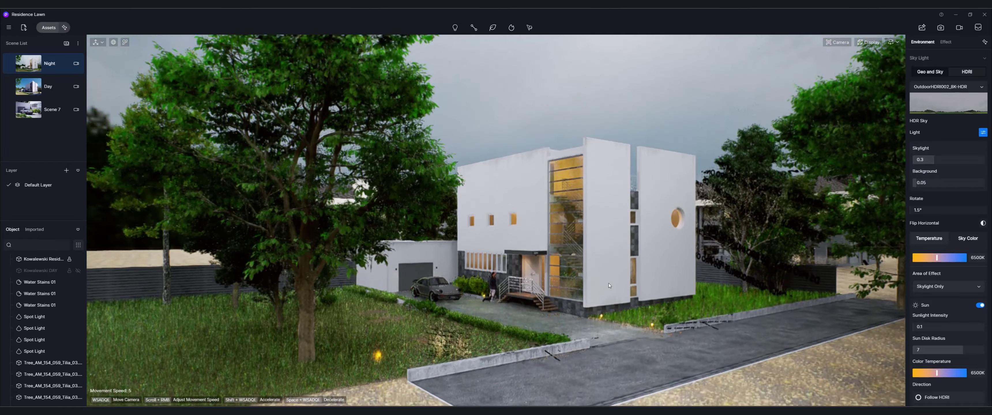
right_click_drag(592, 289, 610, 356)
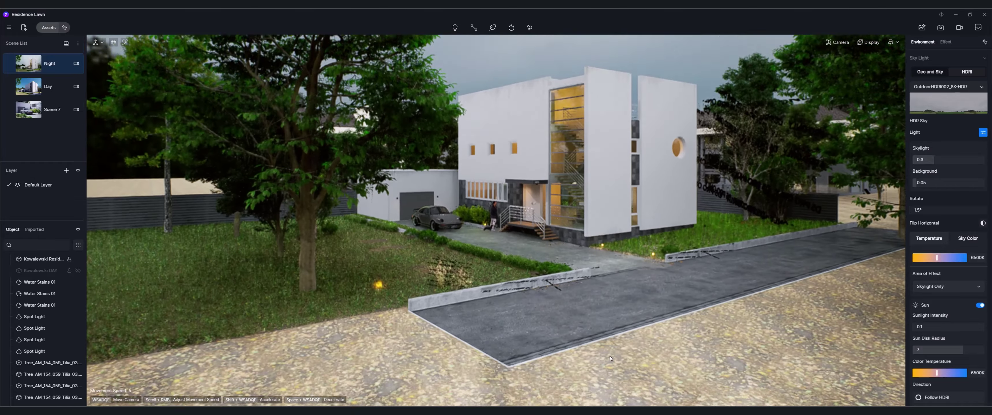
key("e")
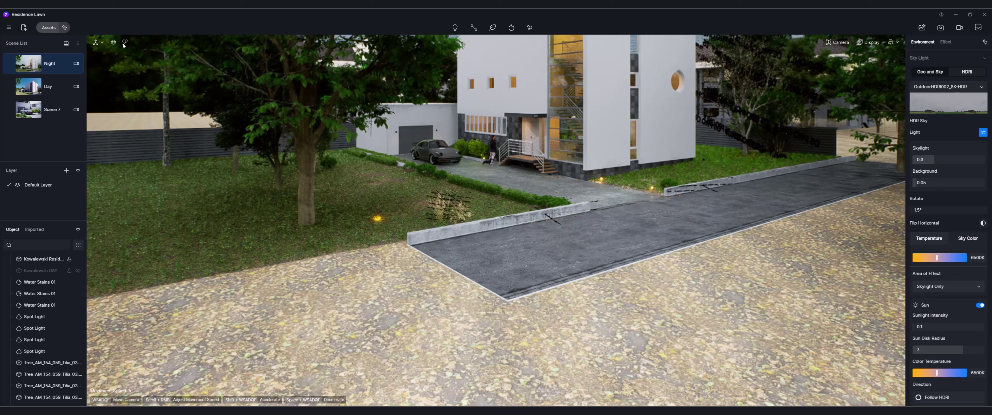
left_click(123, 42)
- Pick the driveway's Blacktop New material, try AI texture maps, dismiss the login, and reframe the house
left_click(663, 230)
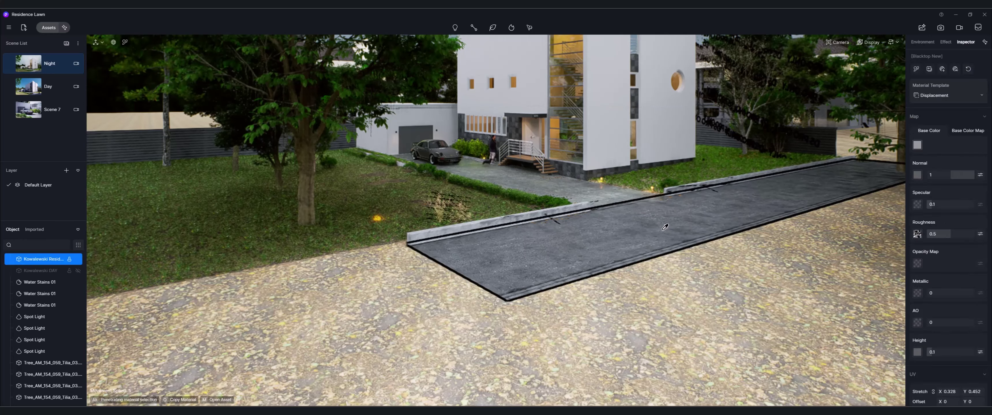
left_click(955, 69)
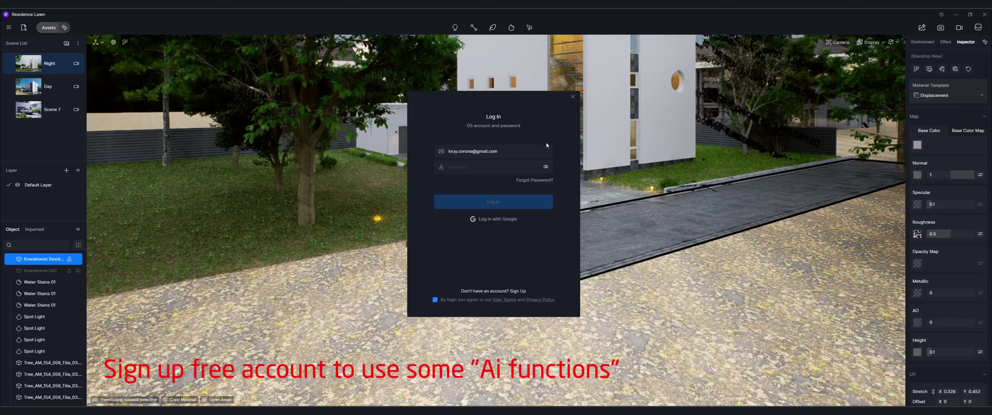
left_click(573, 97)
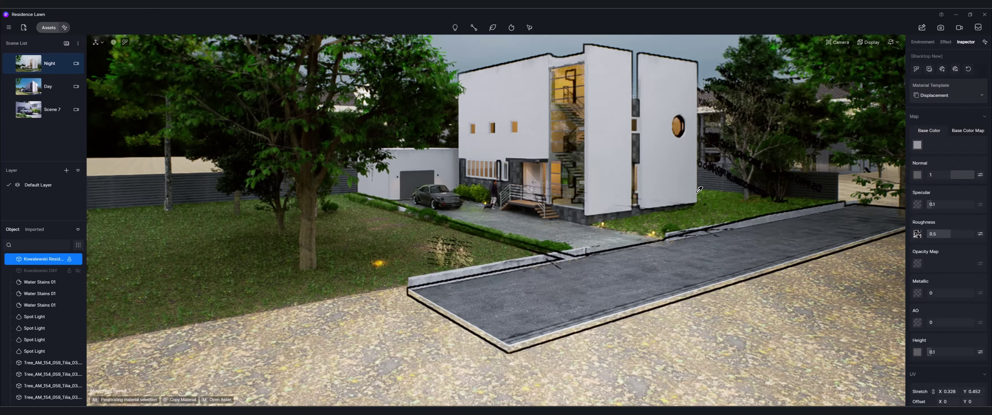
middle_click_drag(699, 189, 592, 198)
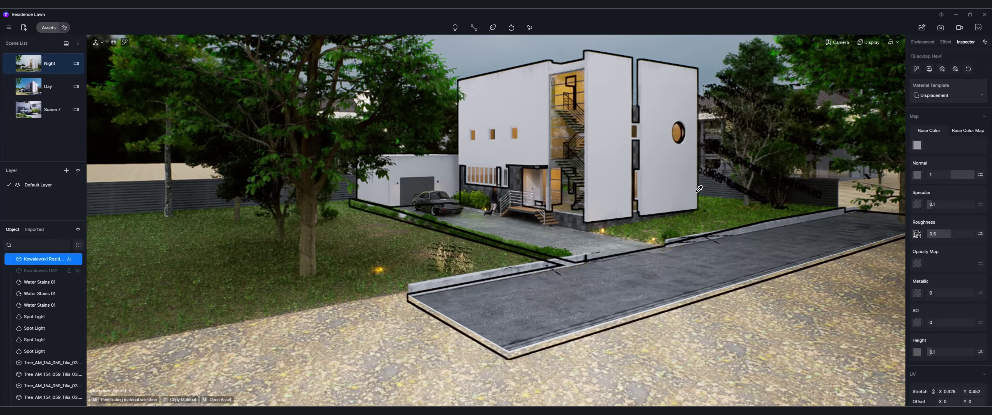